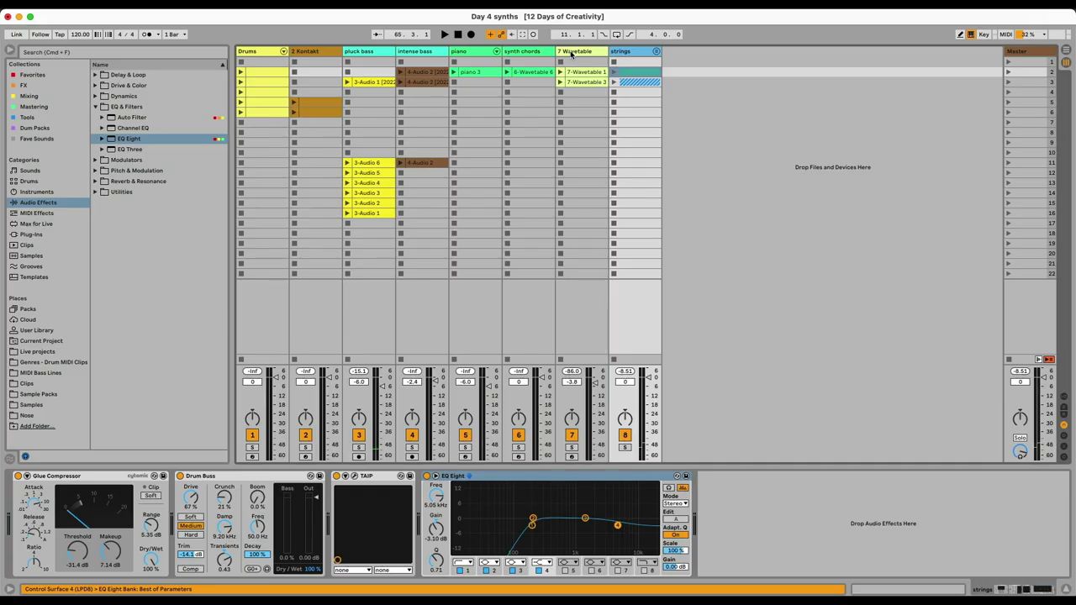
- Freeze the piano track in the Day 4 synths session and start playback
{"action": "left_click", "coordinate": [571, 53]}
{"action": "left_click", "coordinate": [479, 54]}
{"action": "right_click", "coordinate": [479, 54]}
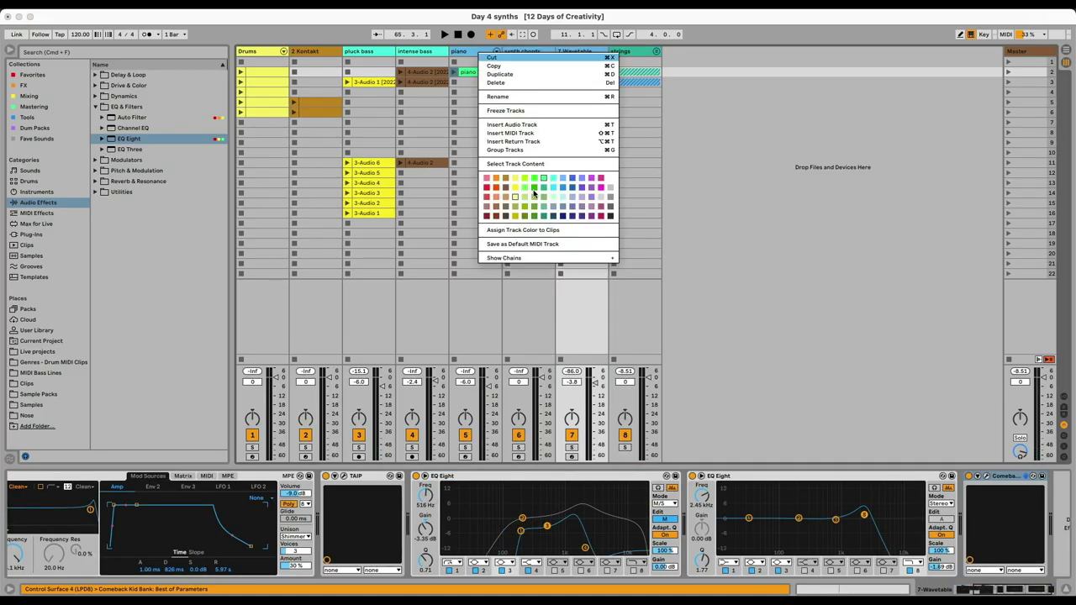
{"action": "left_click", "coordinate": [545, 118]}
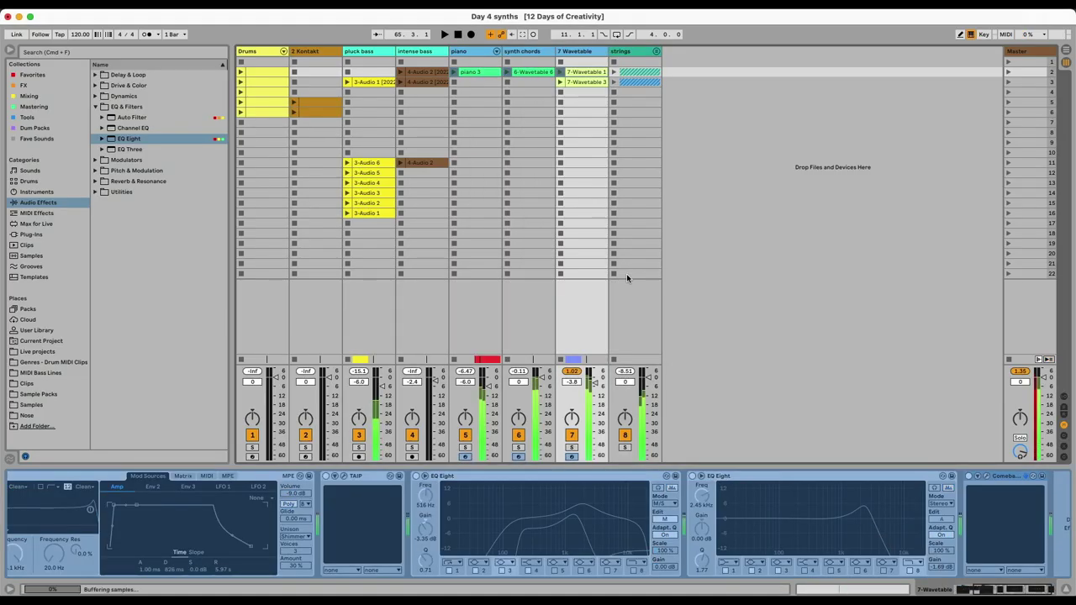
{"action": "left_click", "coordinate": [711, 224]}
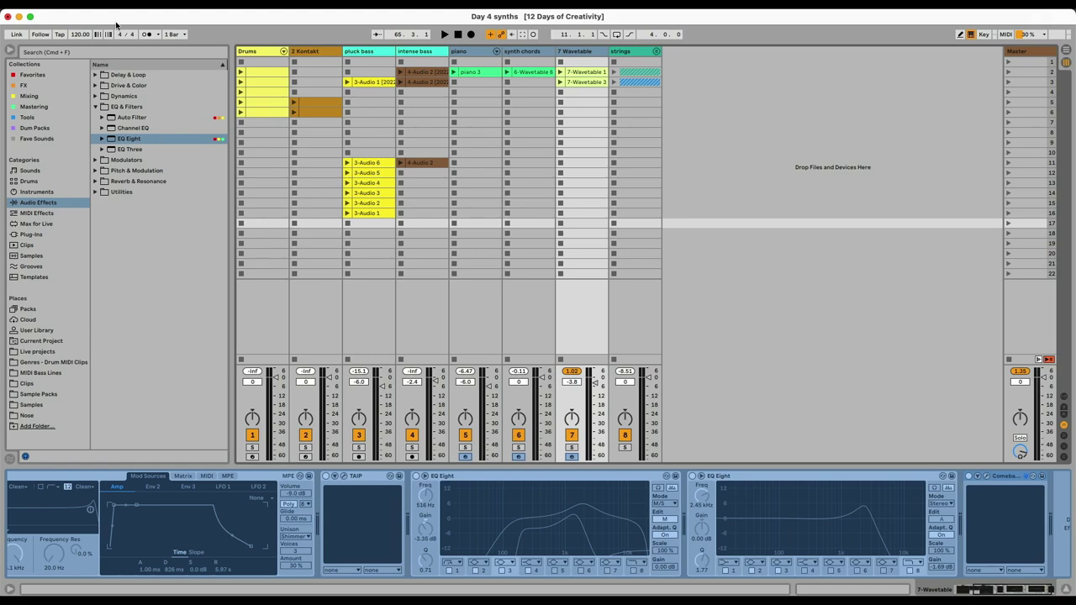
- Open the Day 5 solo set and load Wavetable plus an Arpeggiator onto track 12
{"action": "left_click", "coordinate": [68, 12]}
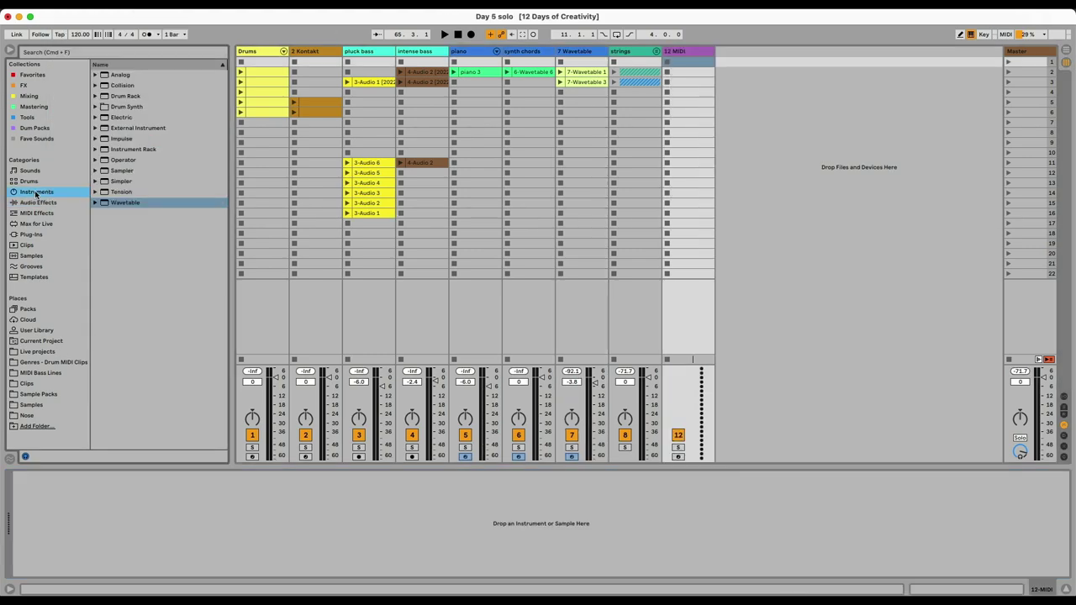
{"action": "double_click", "coordinate": [126, 202]}
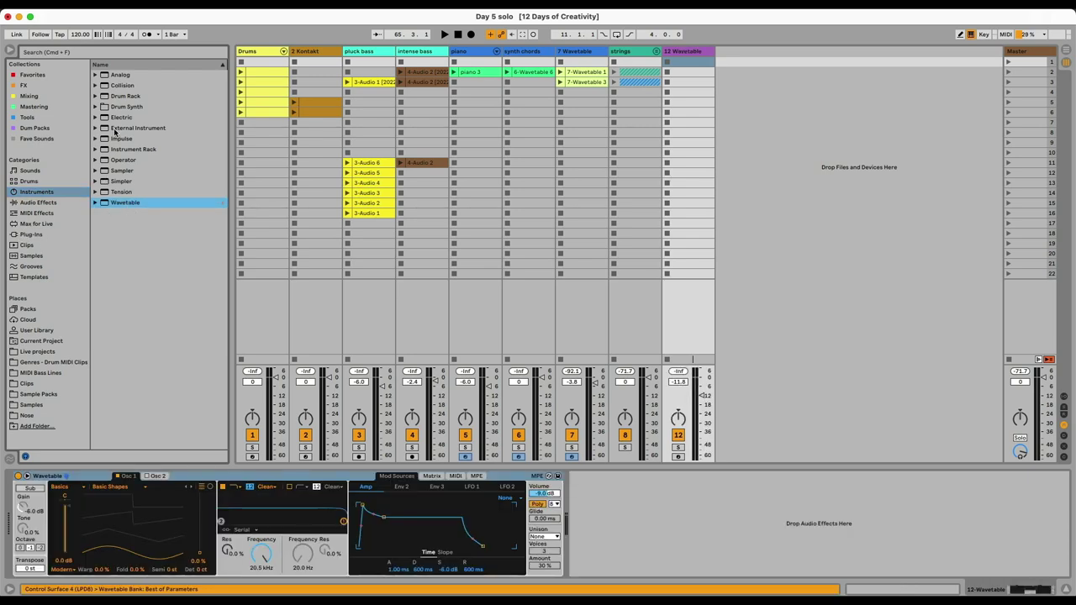
{"action": "left_click", "coordinate": [45, 215]}
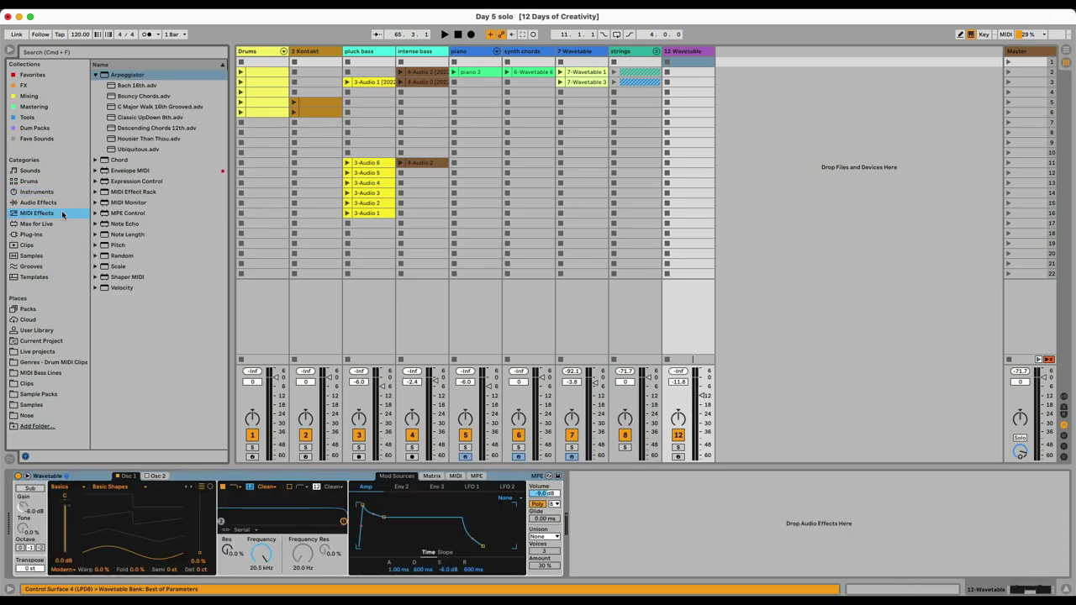
{"action": "double_click", "coordinate": [114, 75]}
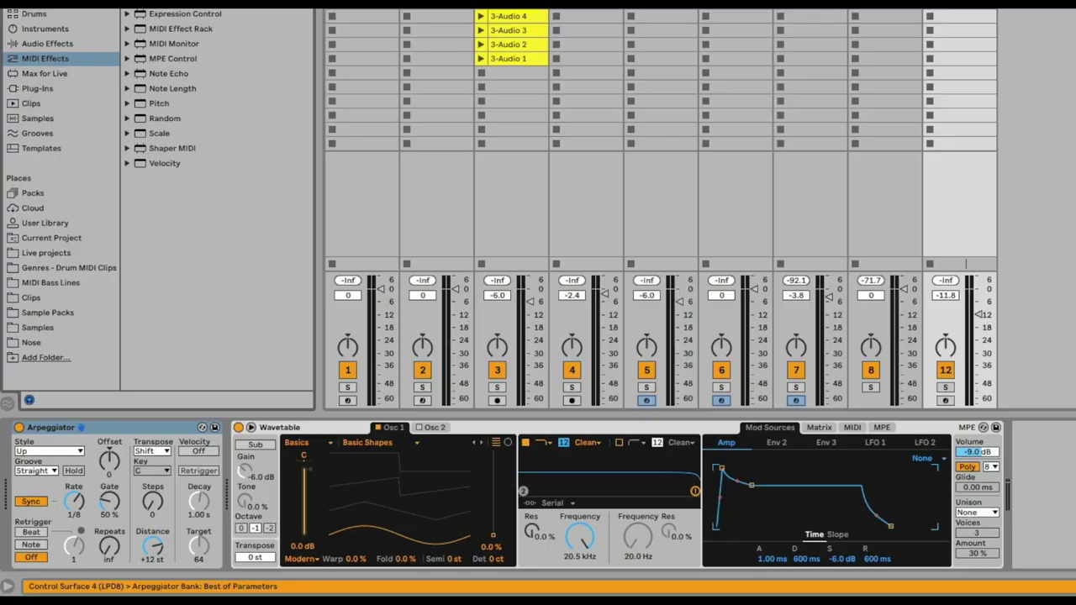
{"action": "left_click", "coordinate": [150, 452]}
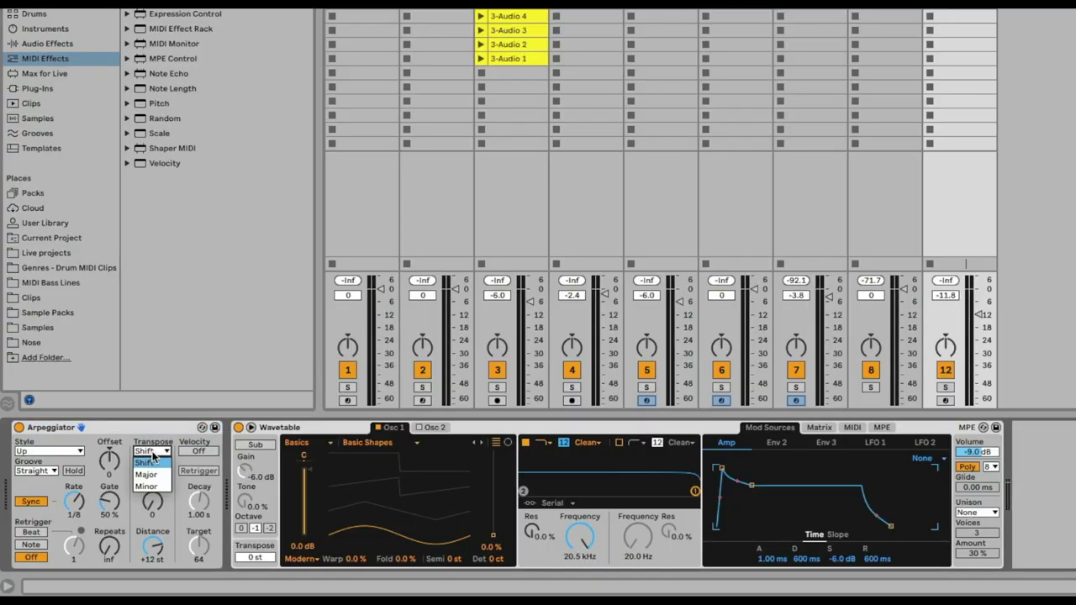
- Set the Arpeggiator transpose to Minor and Osc 1 to 44% position with 7% fold
{"action": "left_click", "coordinate": [155, 489]}
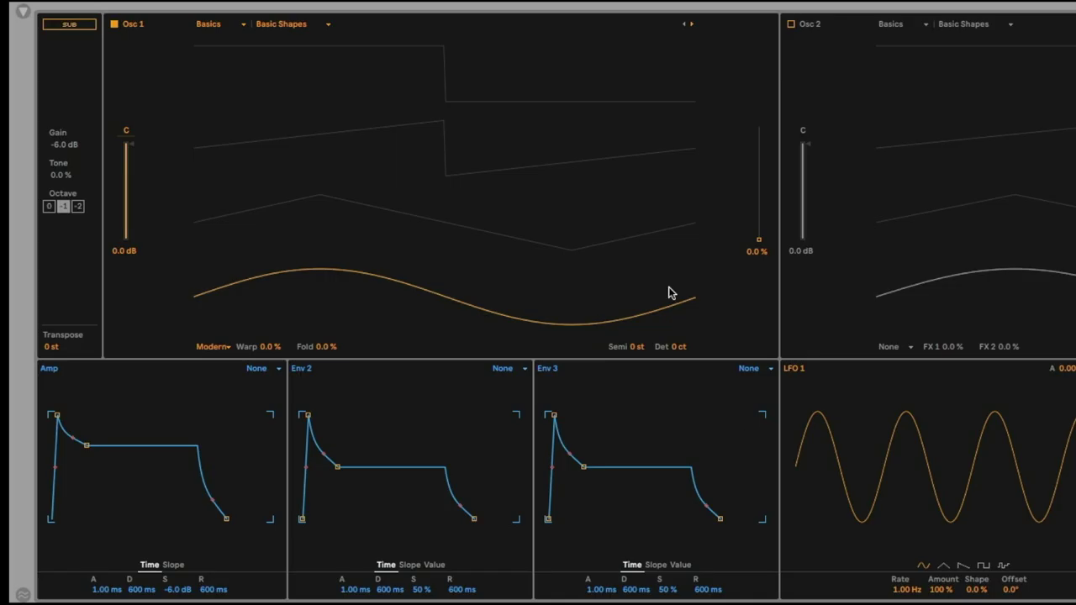
{"action": "left_click_drag", "start_coordinate": [759, 239], "coordinate": [759, 195]}
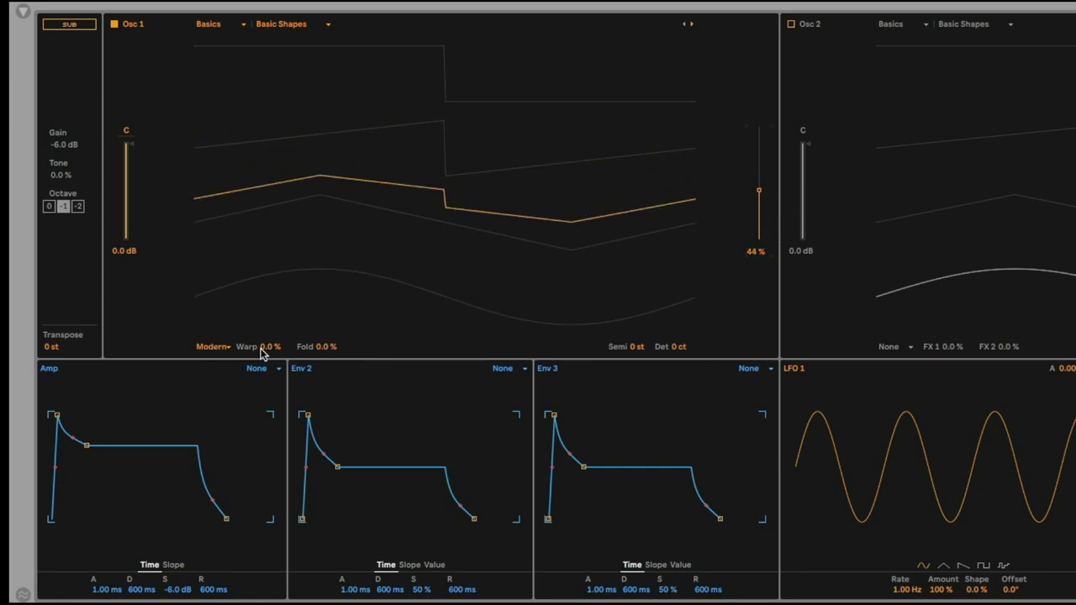
{"action": "left_click_drag", "start_coordinate": [331, 352], "coordinate": [332, 340]}
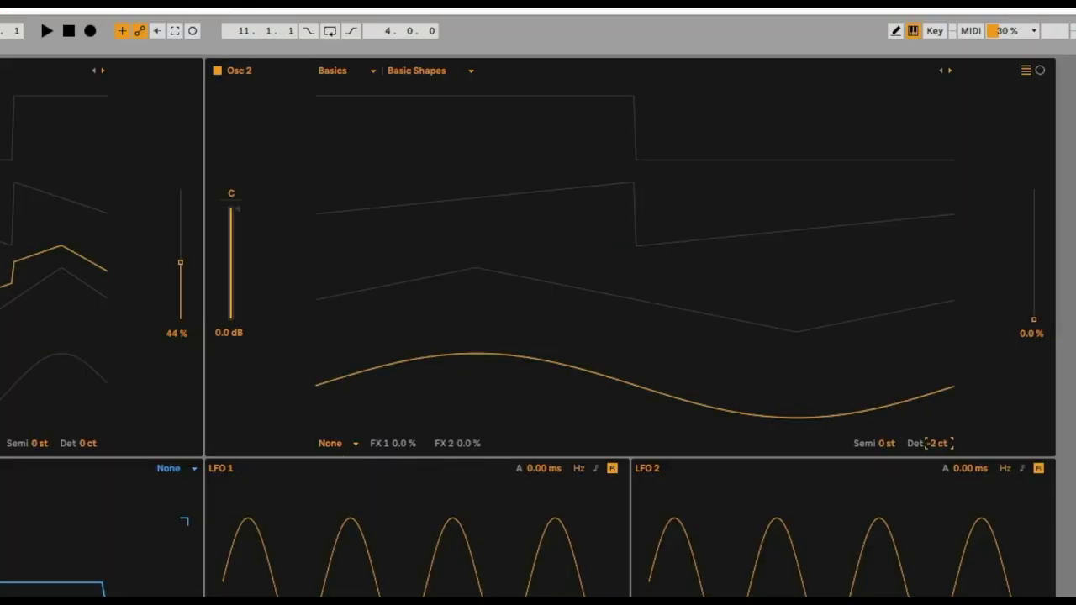
- Set Osc 2 position to 53% and switch its effect to FM at 12%
{"action": "left_click_drag", "start_coordinate": [1040, 339], "coordinate": [1040, 252]}
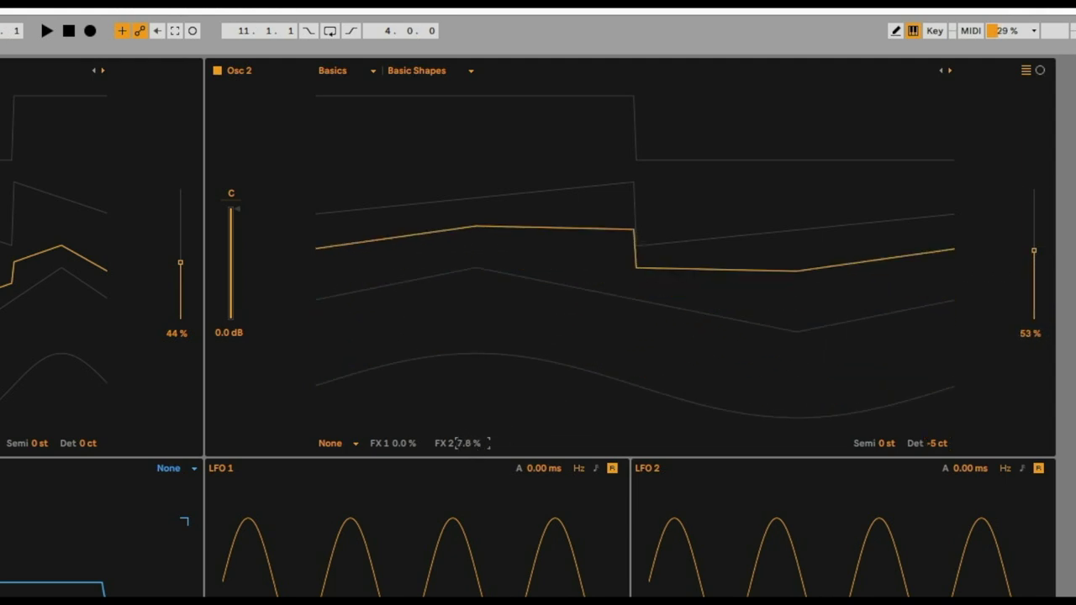
{"action": "left_click", "coordinate": [331, 443]}
{"action": "left_click", "coordinate": [336, 468]}
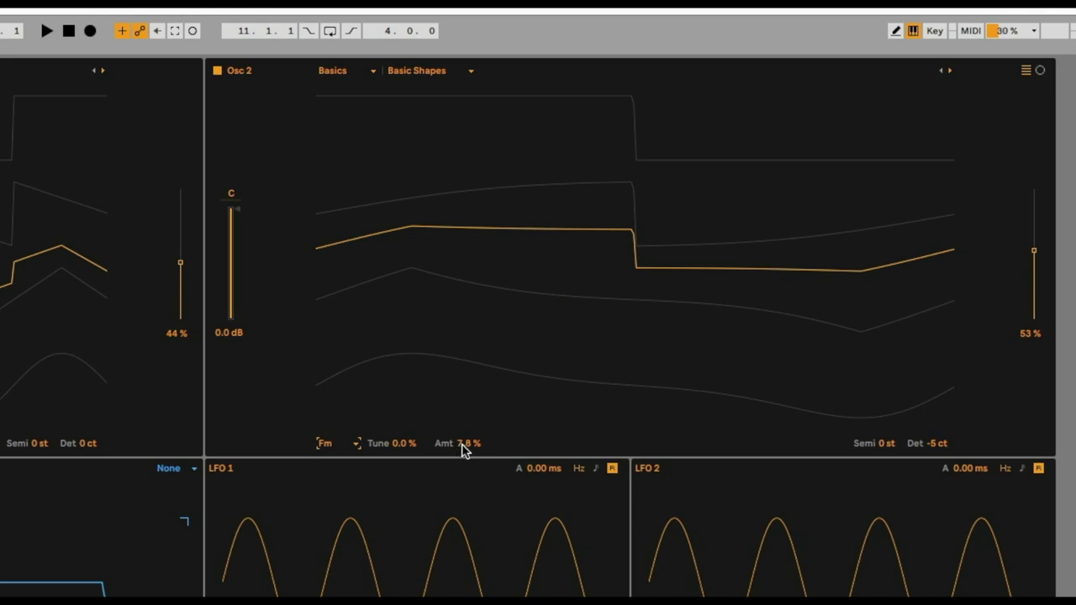
{"action": "left_click_drag", "start_coordinate": [462, 447], "coordinate": [461, 431]}
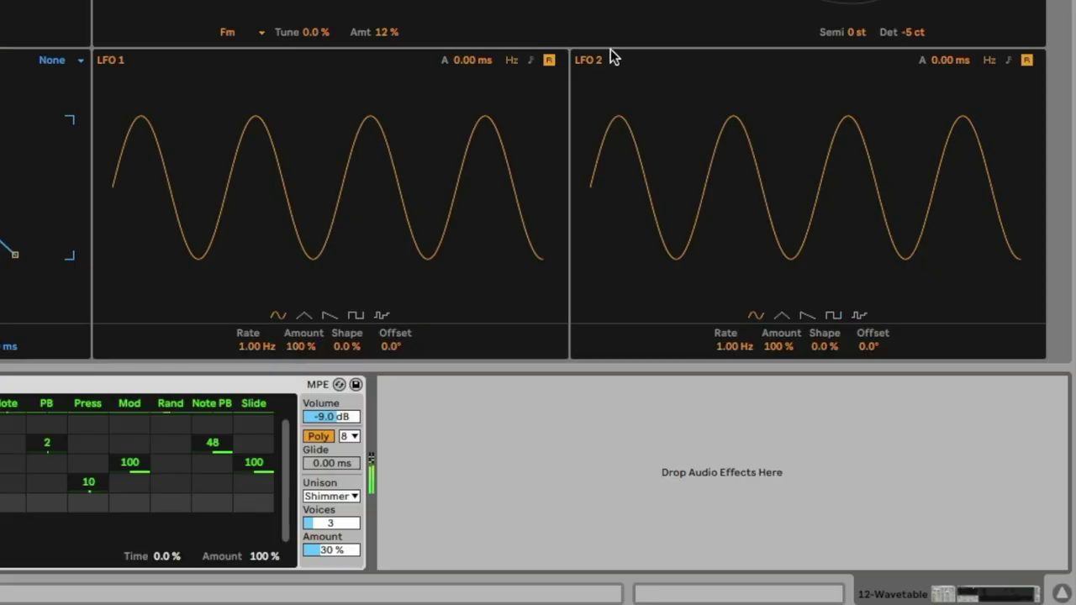
- Sync LFO 1 to 1/8, route LFO 2 fully to Filter 1 frequency, cutoff 215 Hz
{"action": "left_click", "coordinate": [530, 60]}
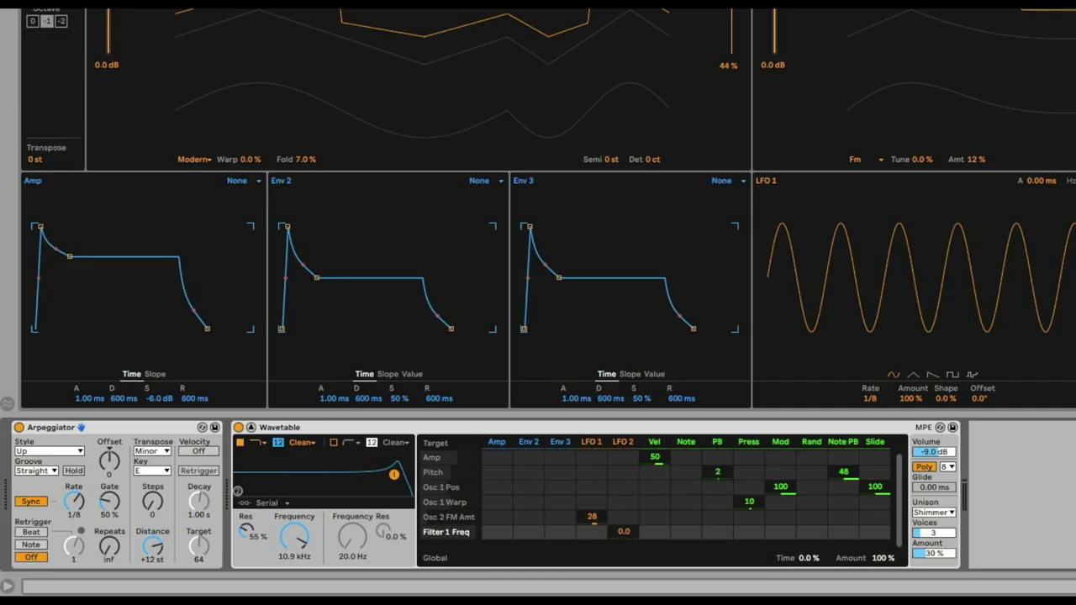
{"action": "left_click_drag", "start_coordinate": [624, 534], "coordinate": [624, 529]}
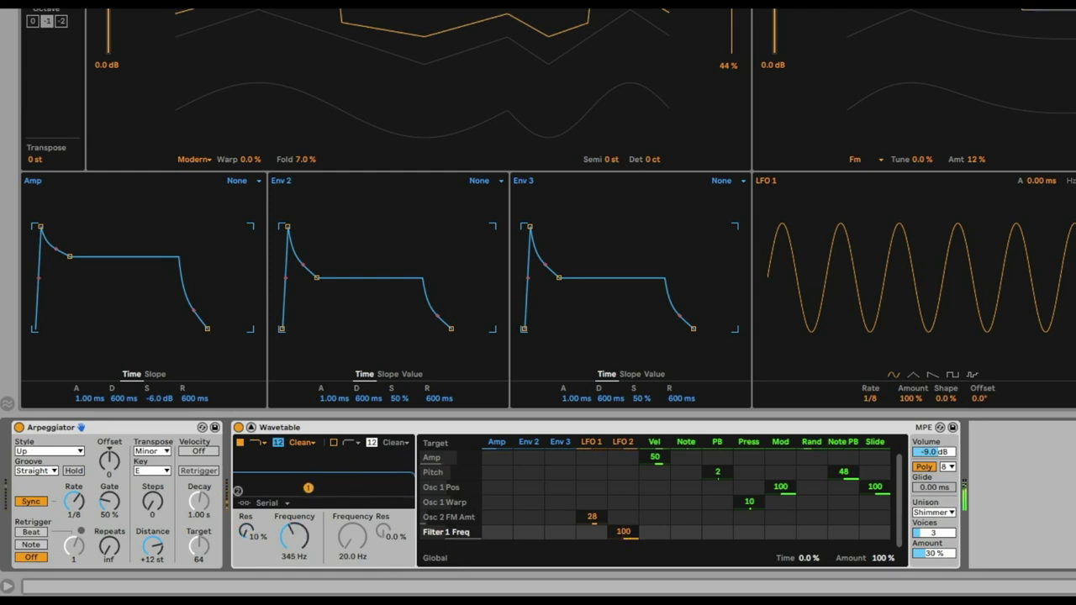
{"action": "left_click_drag", "start_coordinate": [294, 475], "coordinate": [297, 475]}
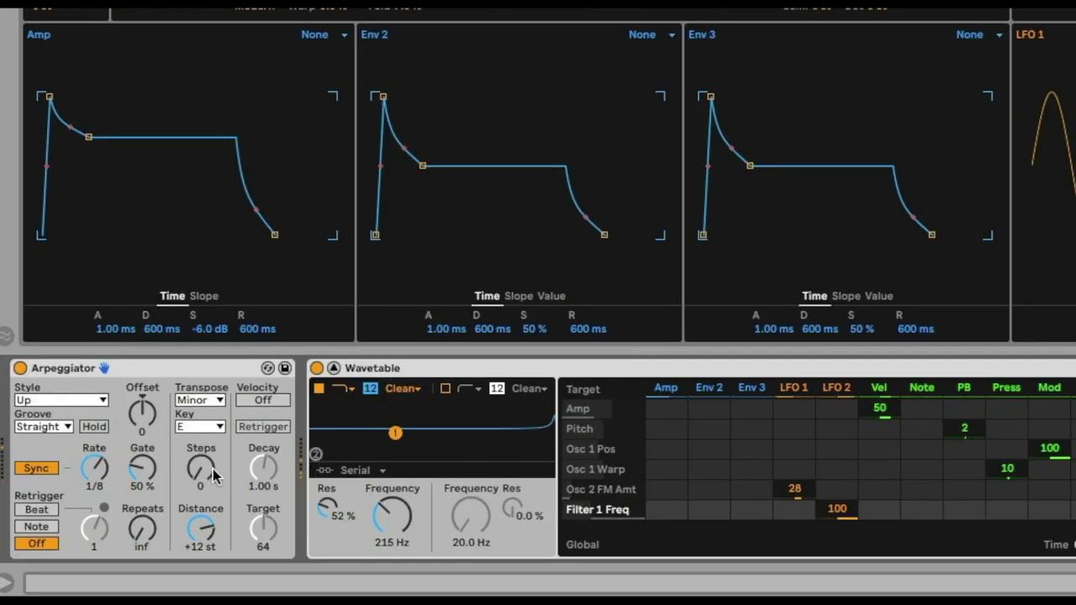
- Set the Arpeggiator to 2 steps with Velocity on and a 9.97 s decay
{"action": "left_click_drag", "start_coordinate": [153, 502], "coordinate": [153, 491]}
{"action": "left_click", "coordinate": [262, 401]}
{"action": "left_click_drag", "start_coordinate": [263, 467], "coordinate": [263, 488]}
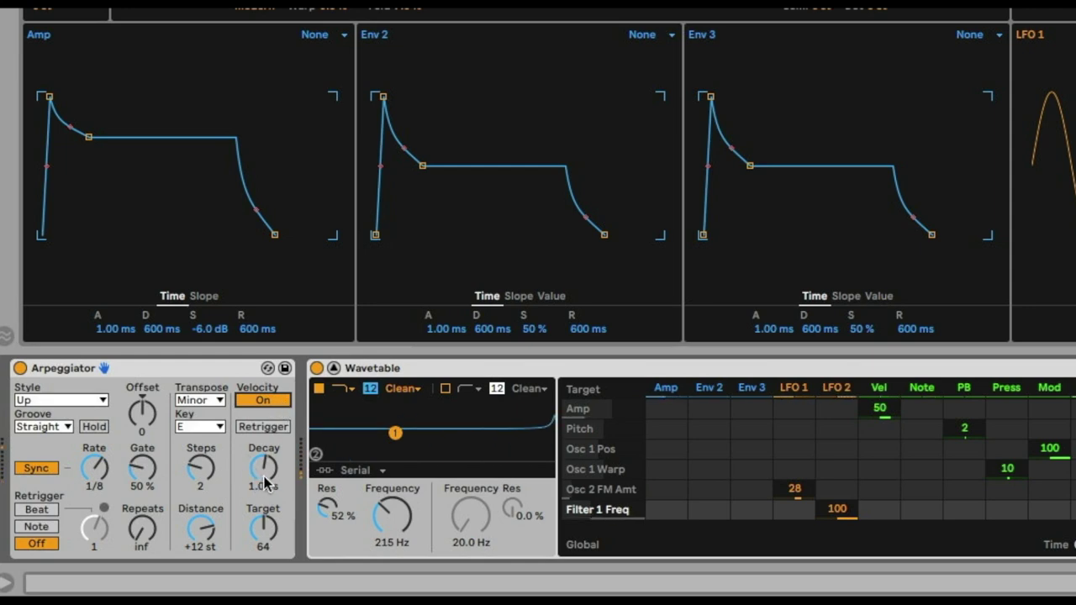
{"action": "left_click_drag", "start_coordinate": [201, 528], "coordinate": [201, 533]}
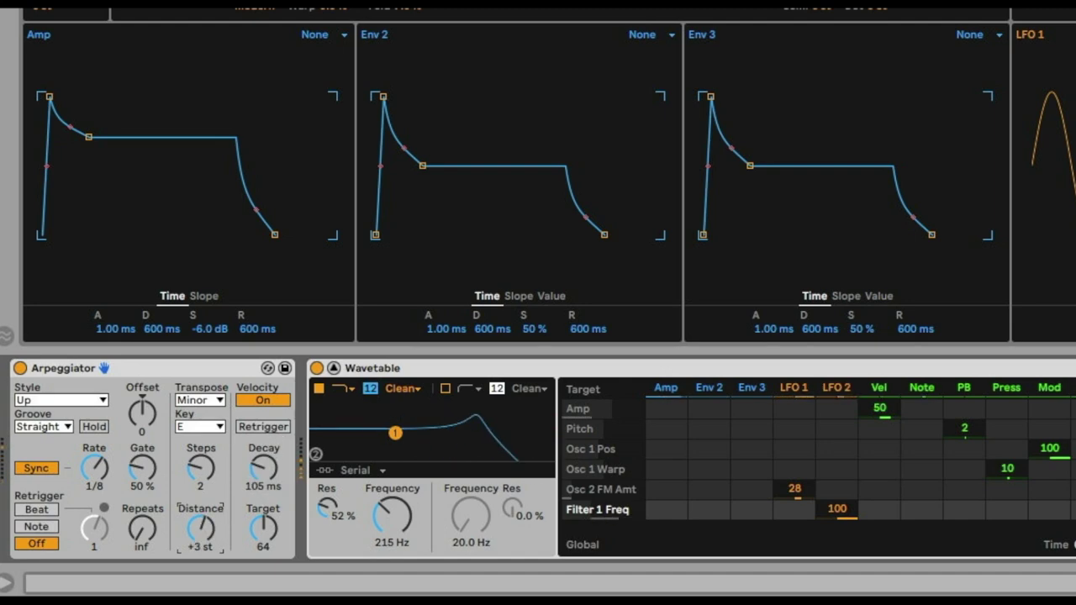
{"action": "left_click_drag", "start_coordinate": [263, 467], "coordinate": [264, 437]}
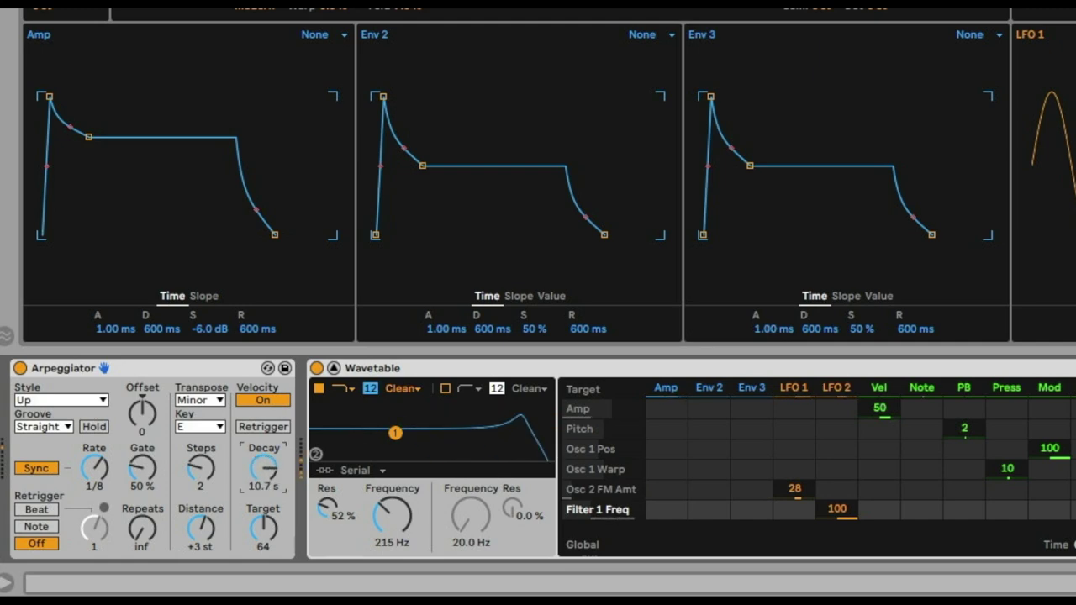
- Make the arpeggio style Up & Down with a +5 st step distance
{"action": "mouse_move", "coordinate": [111, 471]}
{"action": "left_mouse_down"}
{"action": "mouse_move", "coordinate": [111, 446]}
{"action": "mouse_move", "coordinate": [111, 460]}
{"action": "left_mouse_up"}
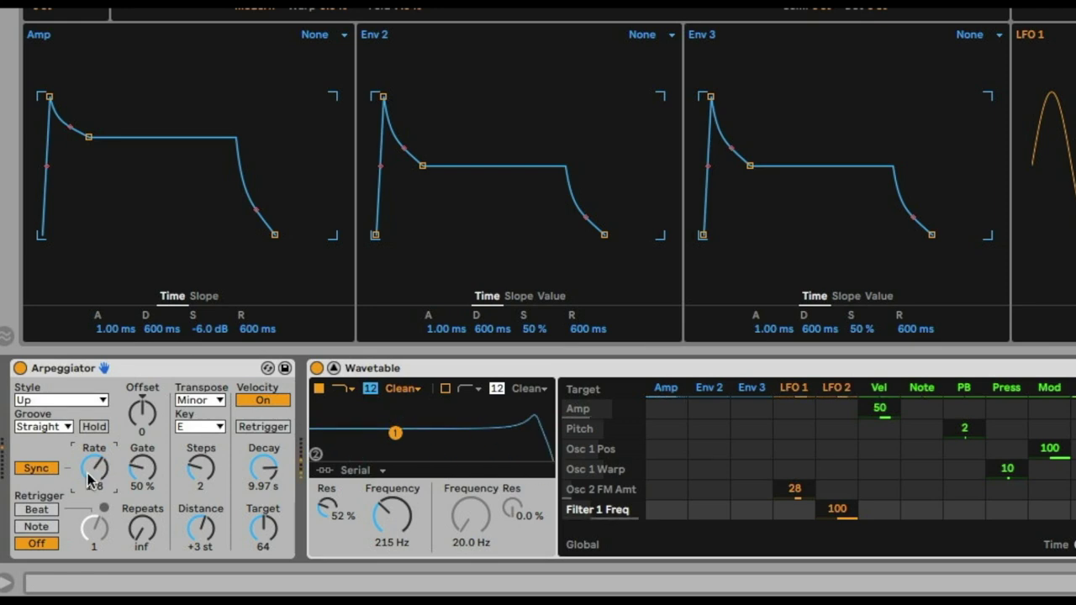
{"action": "left_click", "coordinate": [62, 407]}
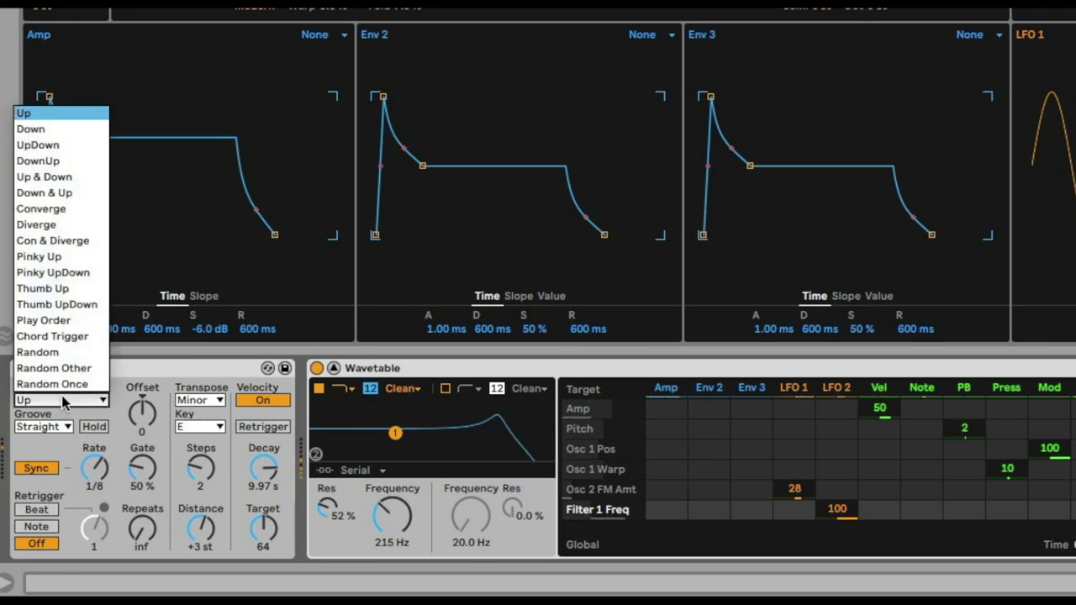
{"action": "left_click", "coordinate": [48, 175]}
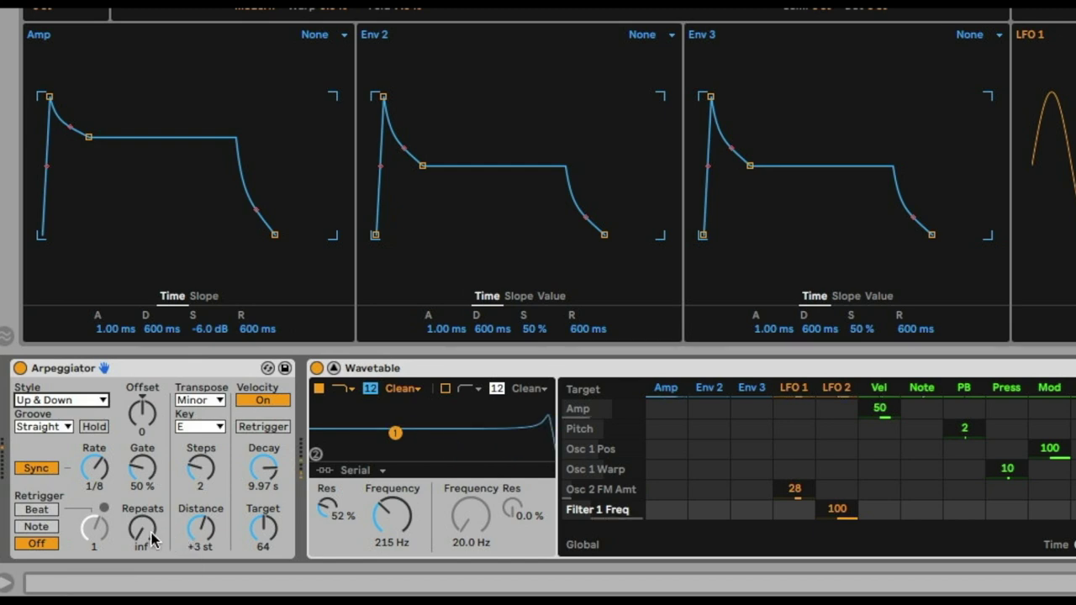
{"action": "left_click", "coordinate": [212, 536]}
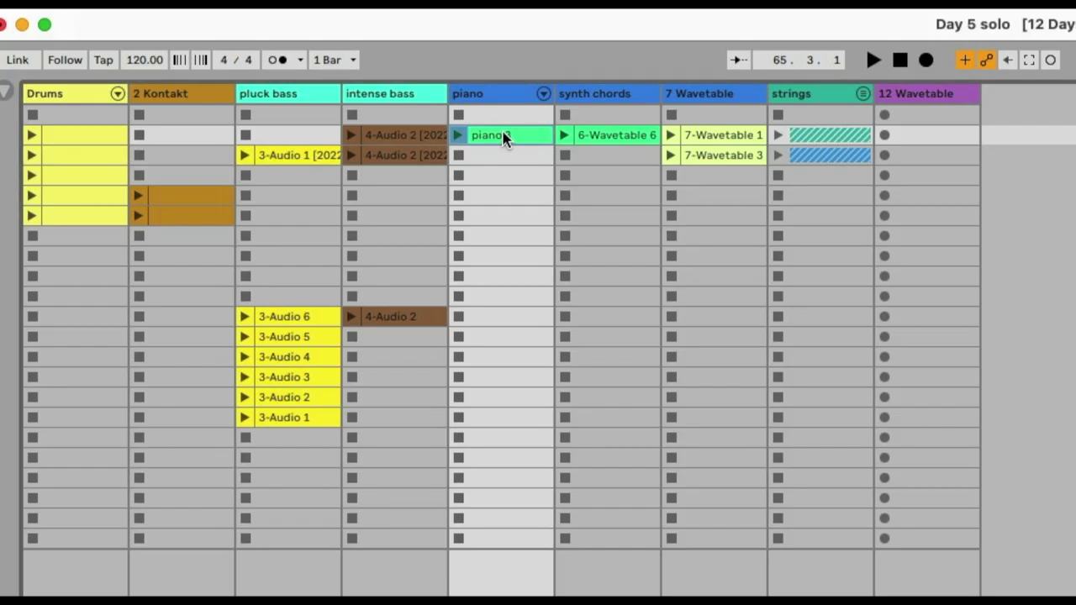
- Copy the piano 3 clip to track 12, launch it, rename the track solo arp, and view its notes
{"action": "left_click_drag", "start_coordinate": [503, 136], "coordinate": [920, 143]}
{"action": "left_click", "coordinate": [885, 137]}
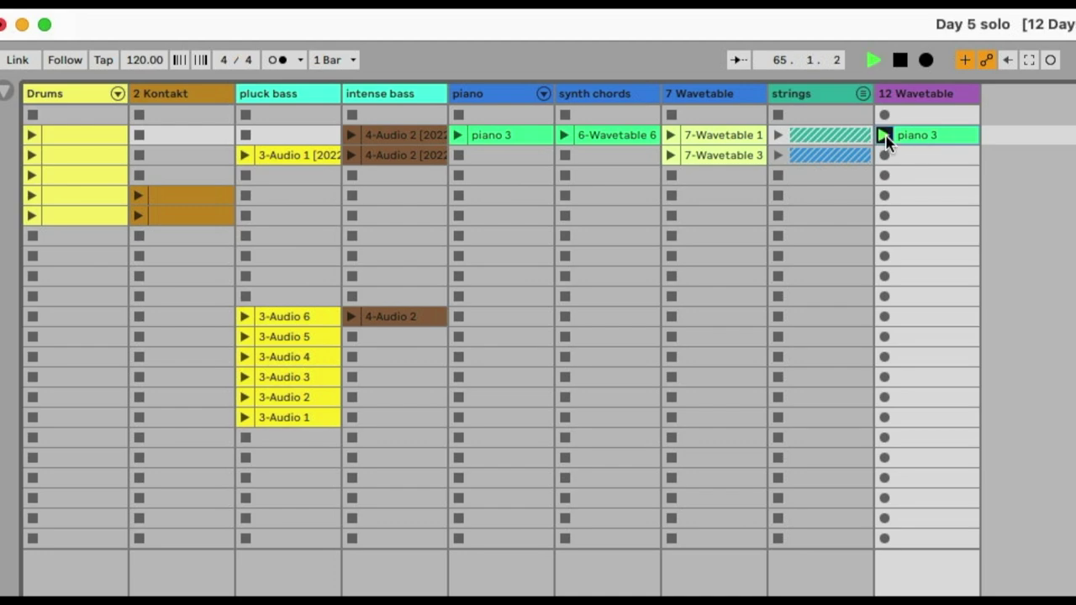
{"action": "right_click", "coordinate": [885, 139]}
{"action": "left_click", "coordinate": [922, 138]}
{"action": "left_click", "coordinate": [922, 138]}
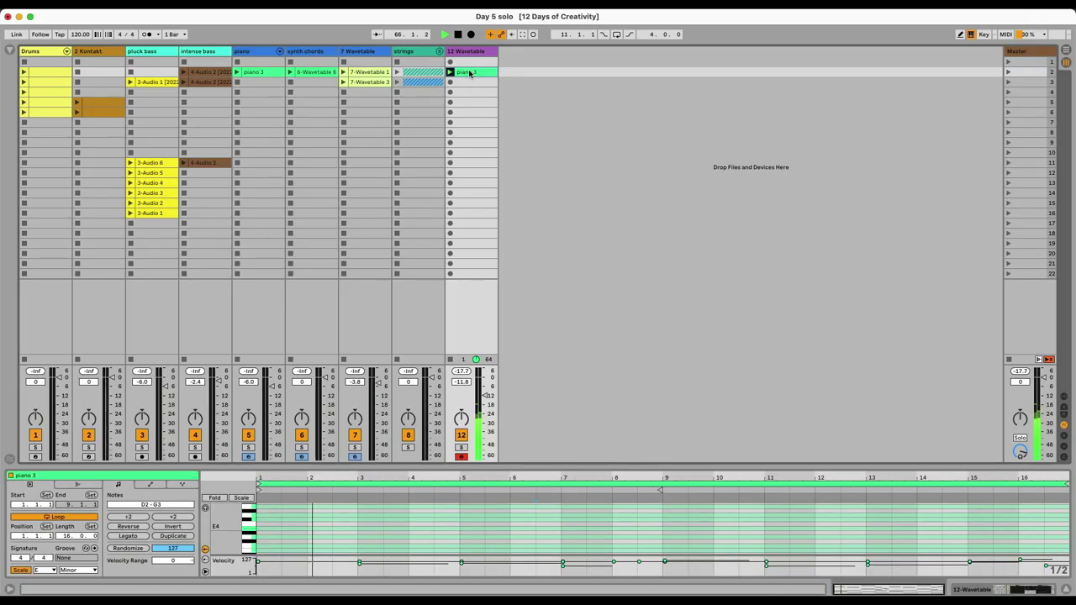
{"action": "right_click", "coordinate": [470, 73]}
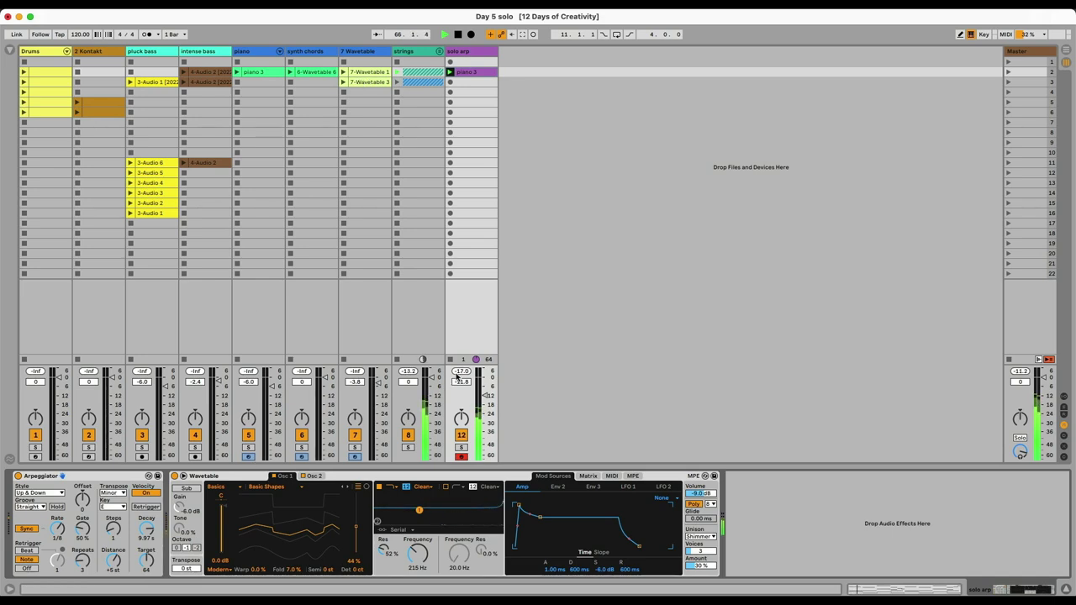
{"action": "left_click", "coordinate": [471, 72]}
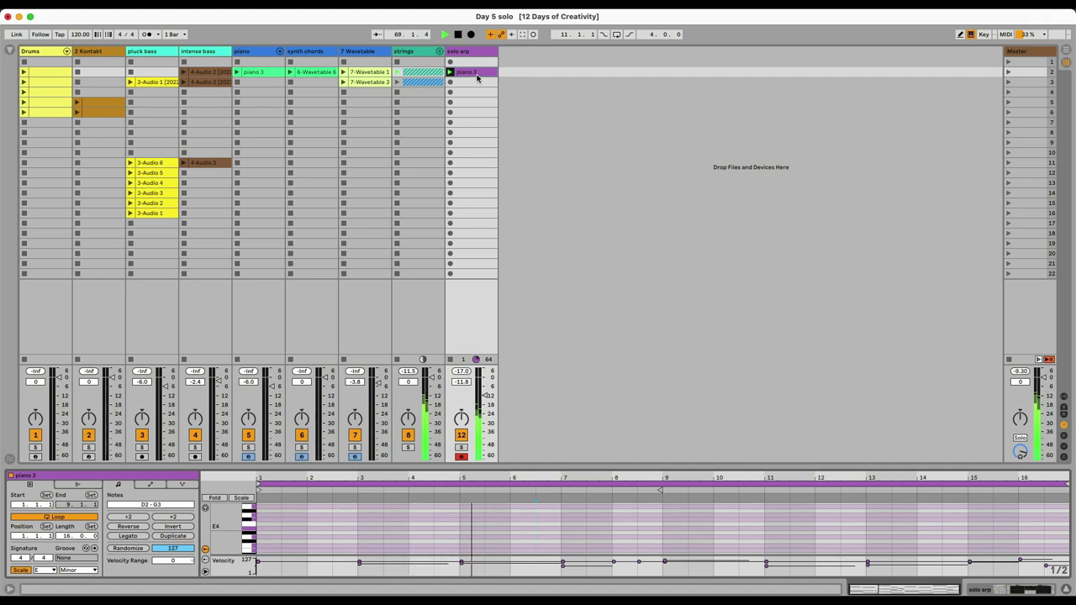
- Give the Wavetable amp envelope 3.38 s decay, -13 dB sustain and a 3.38 s release
{"action": "key", "text": "shift+Tab"}
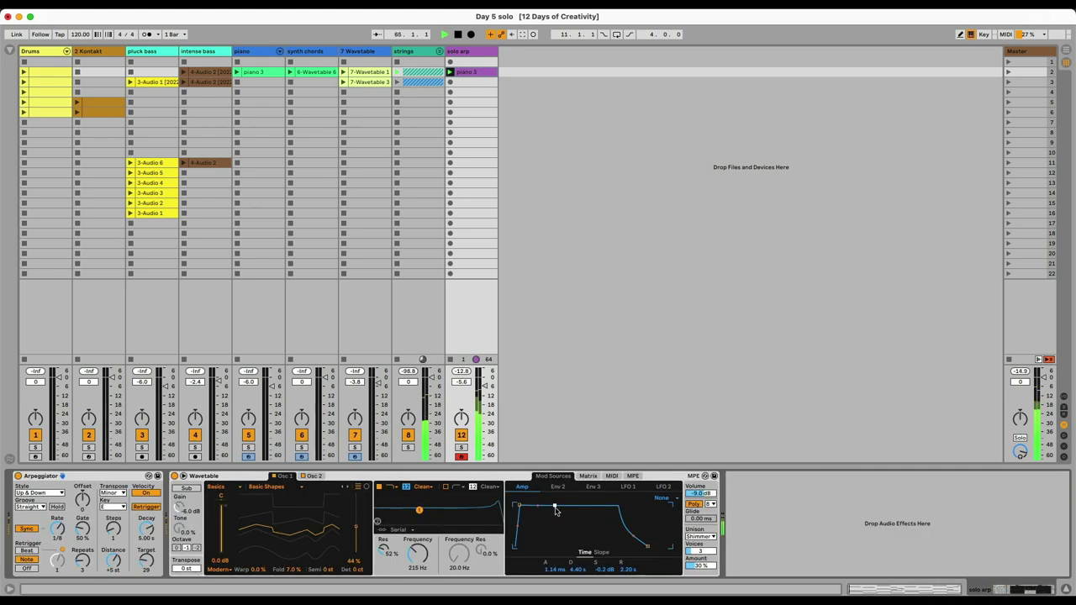
{"action": "left_click_drag", "start_coordinate": [649, 548], "coordinate": [655, 550]}
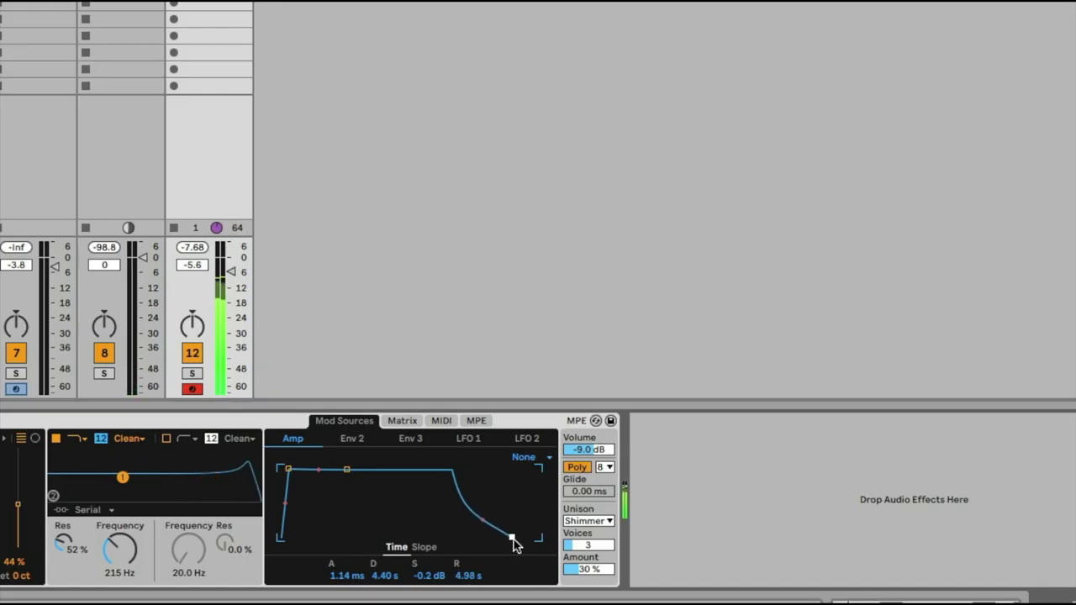
{"action": "left_click_drag", "start_coordinate": [345, 470], "coordinate": [343, 504]}
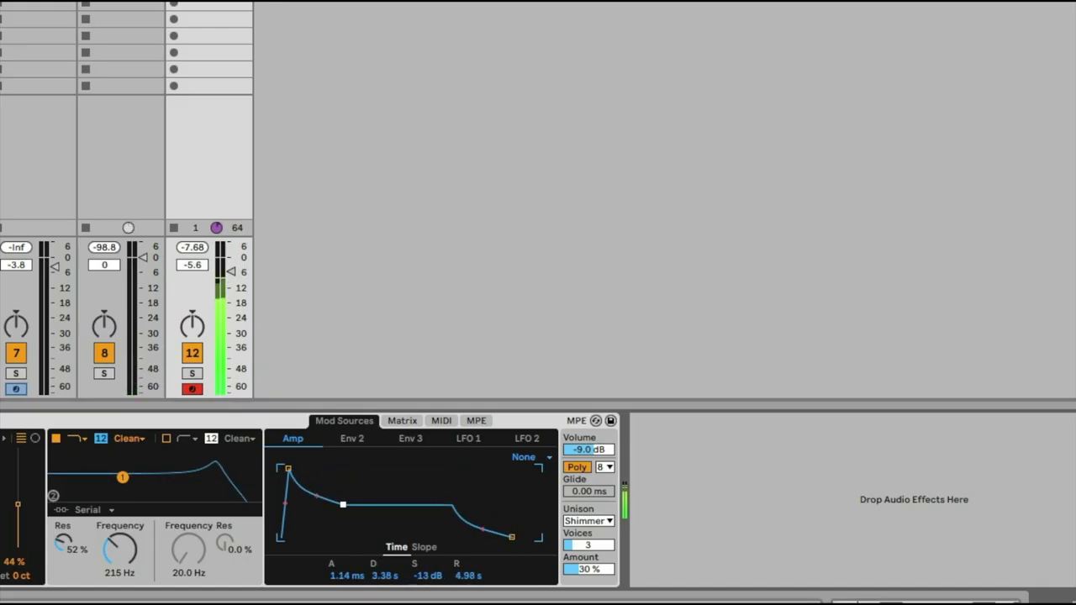
{"action": "left_click_drag", "start_coordinate": [512, 537], "coordinate": [506, 537]}
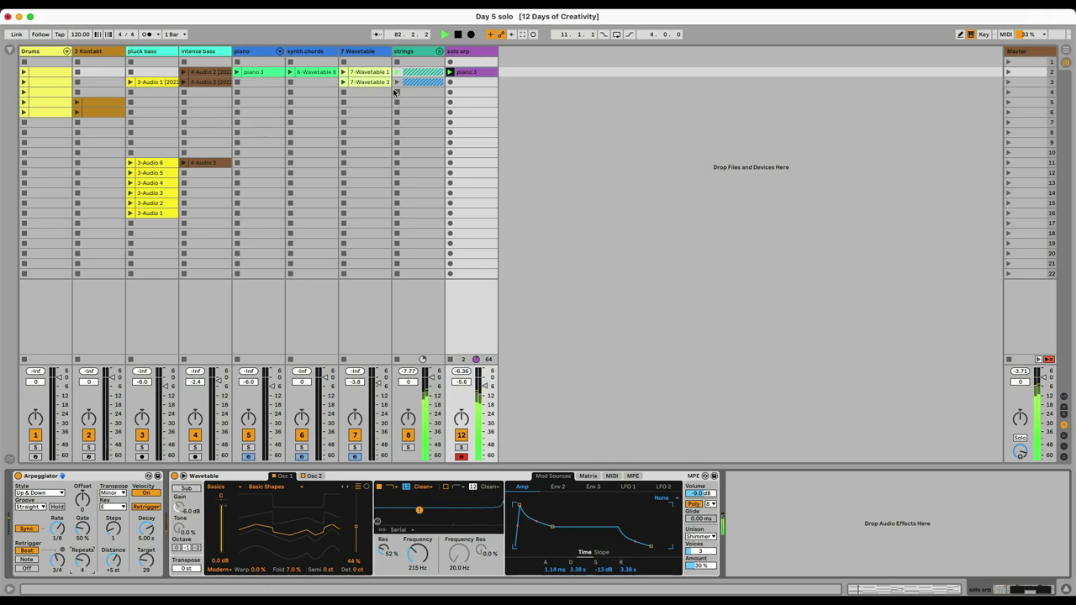
- Set the piano volume to -2.4 dB and give Crystalline ducker 46 and start 1/64
{"action": "left_click", "coordinate": [236, 73]}
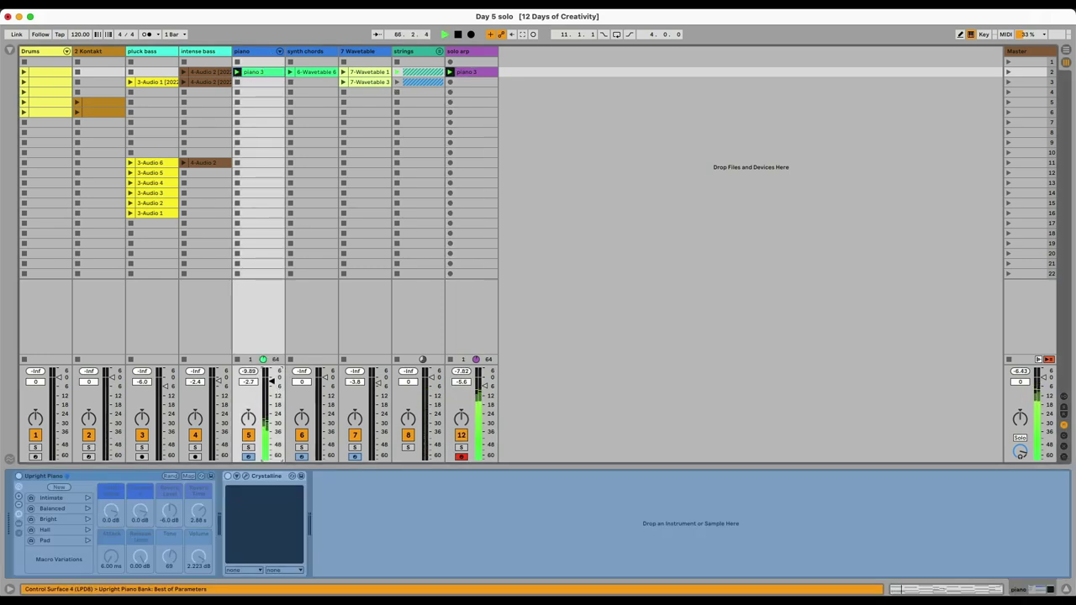
{"action": "left_click_drag", "start_coordinate": [249, 382], "coordinate": [249, 381]}
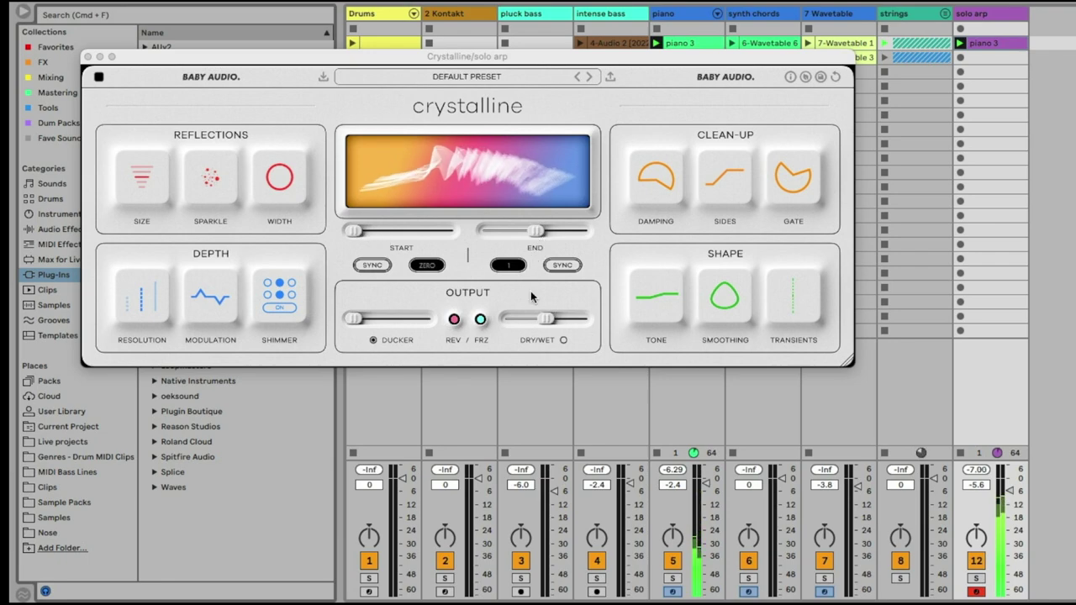
{"action": "left_click_drag", "start_coordinate": [355, 320], "coordinate": [390, 324]}
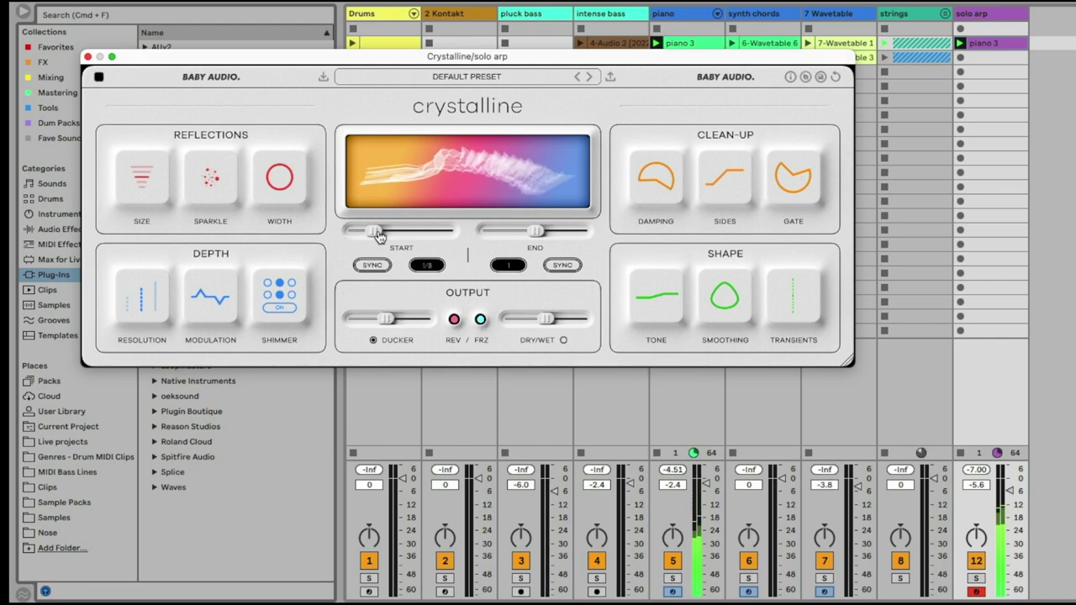
{"action": "mouse_move", "coordinate": [378, 235]}
{"action": "left_mouse_down"}
{"action": "mouse_move", "coordinate": [351, 236]}
{"action": "mouse_move", "coordinate": [363, 236]}
{"action": "left_mouse_up"}
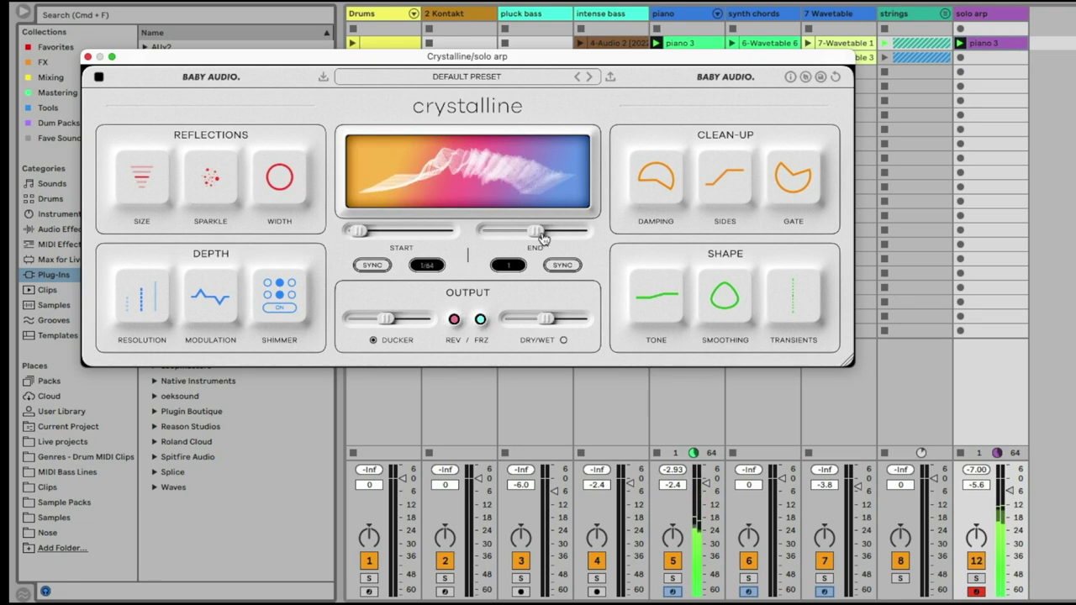
{"action": "mouse_move", "coordinate": [546, 326]}
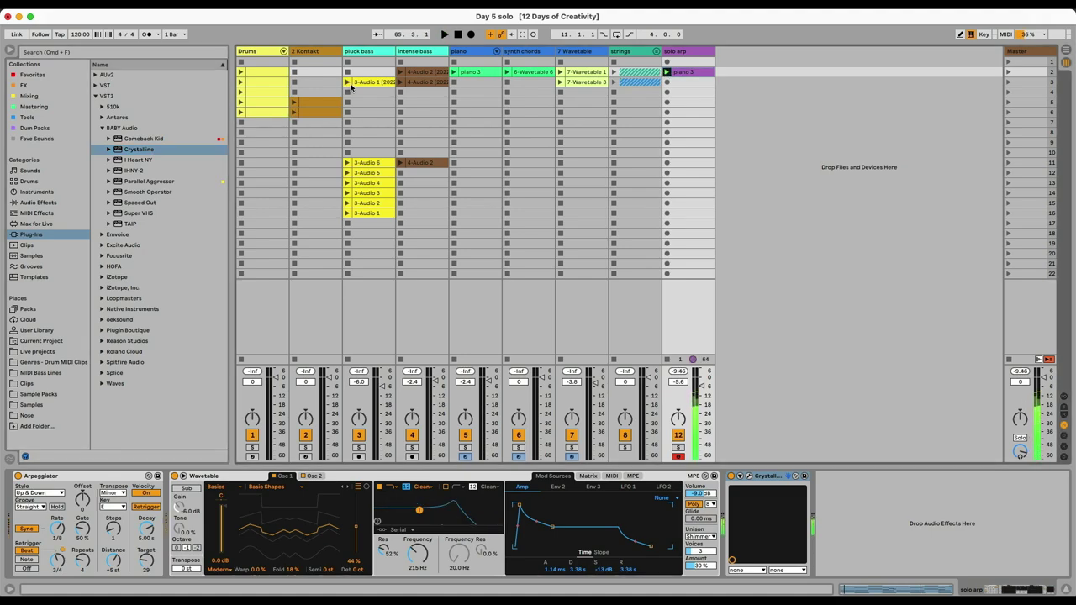
- Set Operator's waveform to Square 4 with a 4.32 s envelope release
{"action": "left_click", "coordinate": [348, 83]}
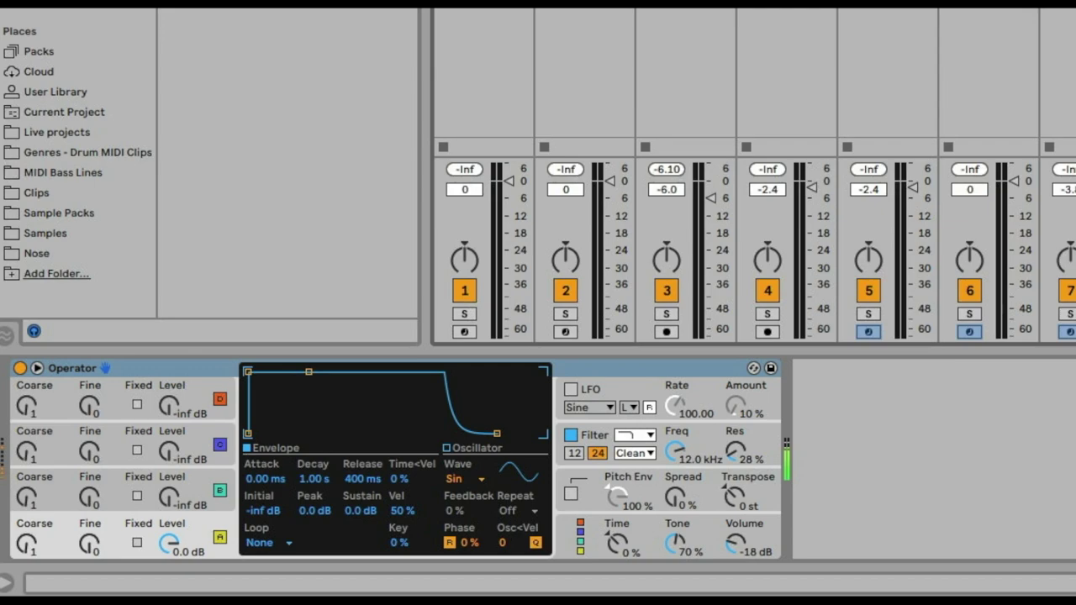
{"action": "left_click", "coordinate": [461, 478]}
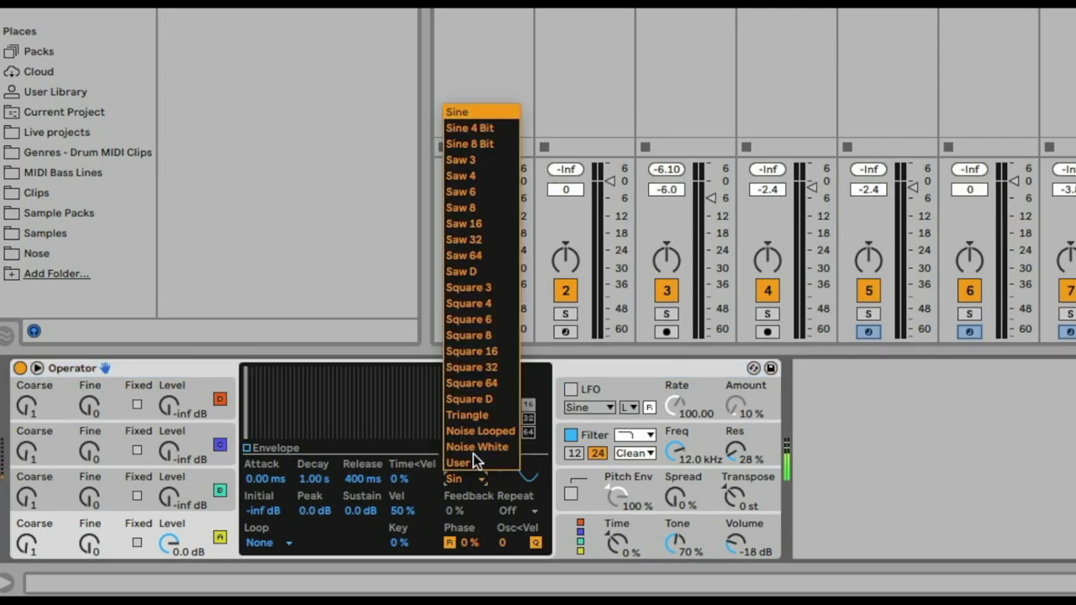
{"action": "left_click", "coordinate": [472, 314]}
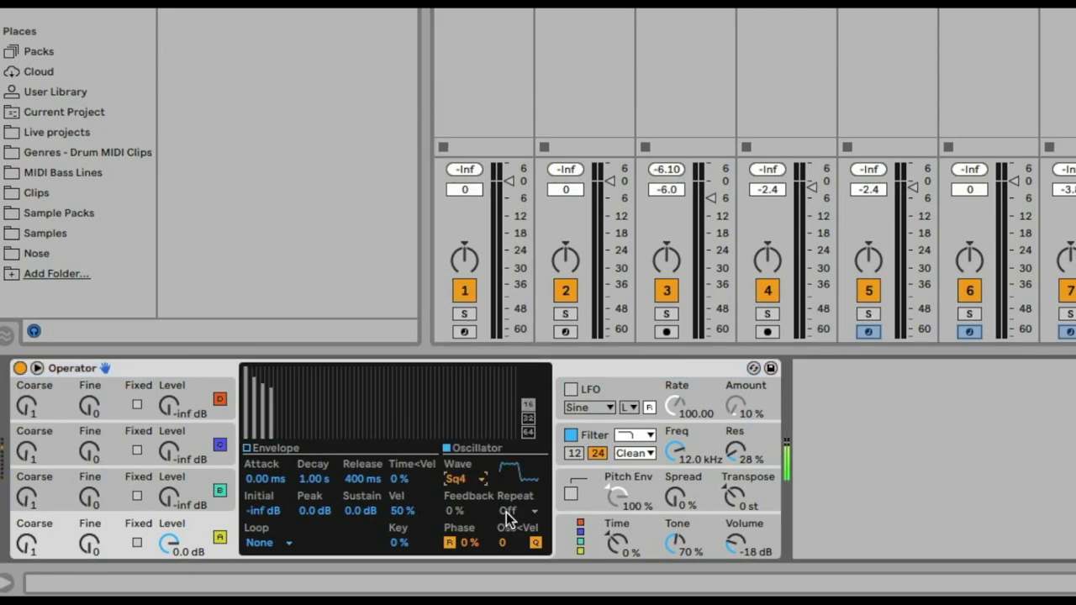
{"action": "left_click_drag", "start_coordinate": [503, 439], "coordinate": [521, 439]}
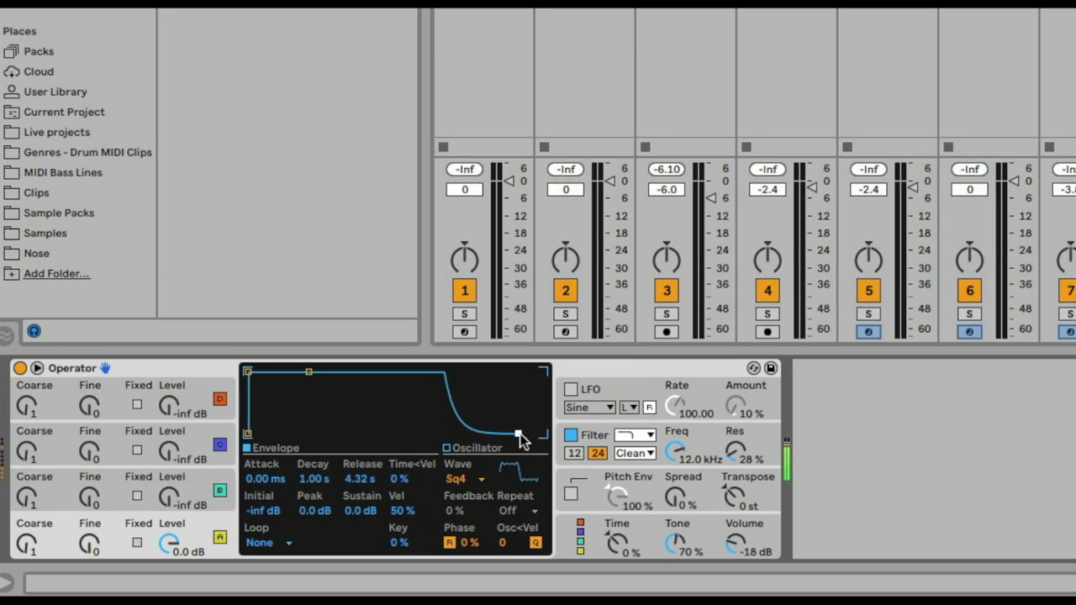
- Record the 13-Operator 2 clip and nudge one of its notes slightly earlier
{"action": "left_click", "coordinate": [720, 74]}
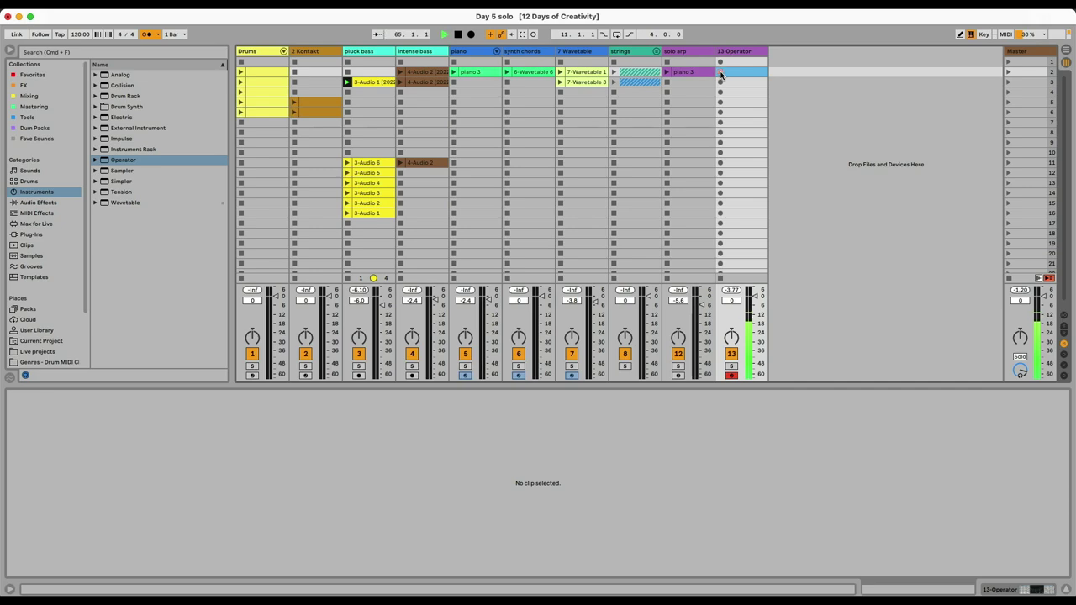
{"action": "left_click", "coordinate": [720, 73]}
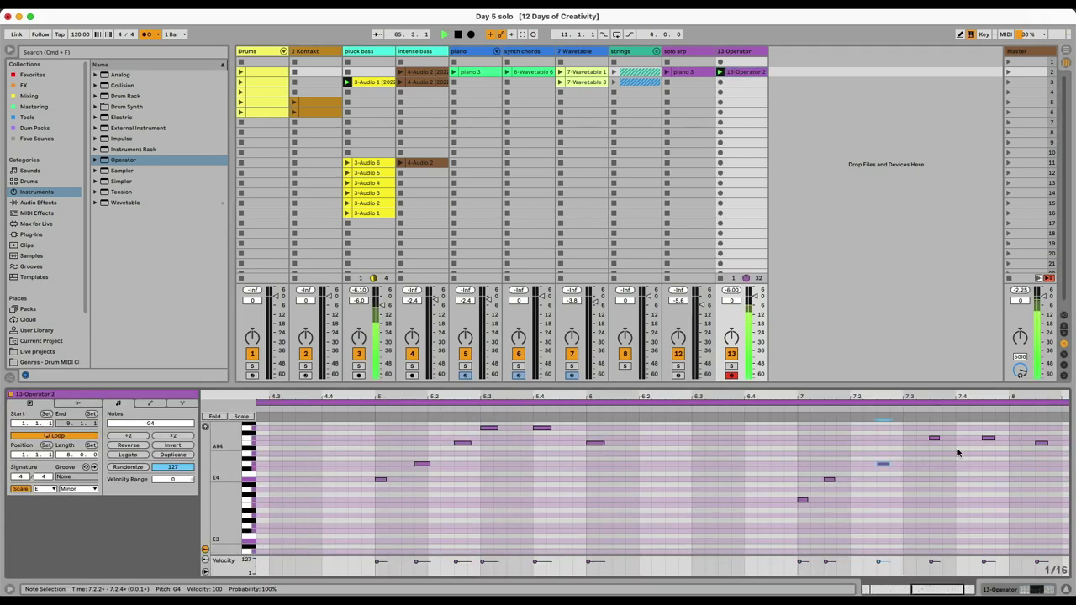
{"action": "mouse_move", "coordinate": [958, 453]}
{"action": "left_mouse_down"}
{"action": "mouse_move", "coordinate": [925, 437]}
{"action": "mouse_move", "coordinate": [984, 437]}
{"action": "mouse_move", "coordinate": [965, 440]}
{"action": "left_mouse_up"}
{"action": "key", "text": "Left"}
{"action": "key", "text": "Left"}
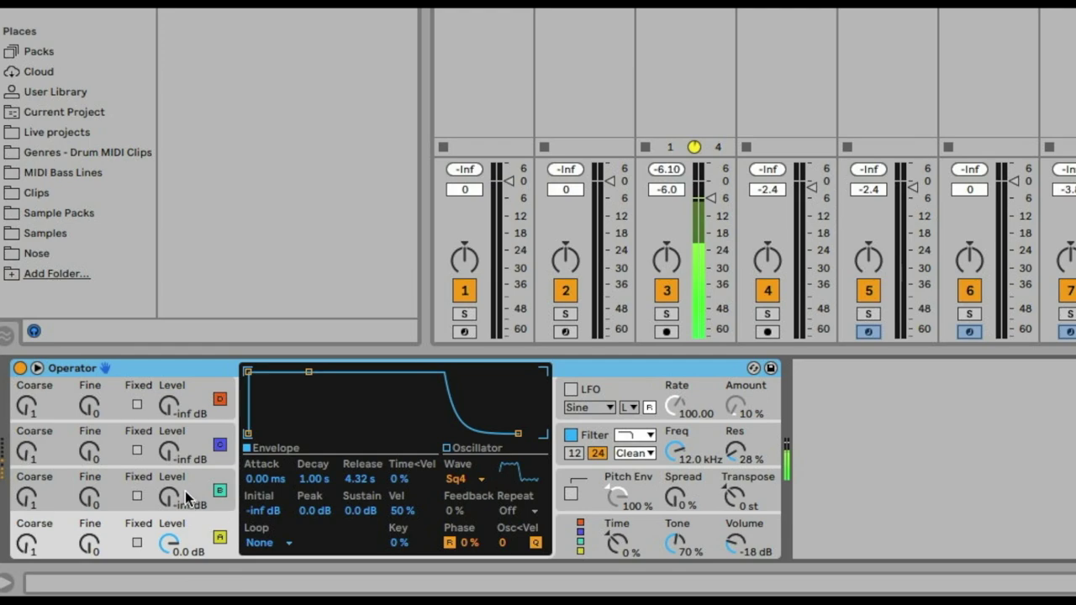
- Lower an Operator oscillator to -17 dB, set time to 42%, and enable a reduced pitch envelope
{"action": "left_click", "coordinate": [63, 394]}
{"action": "left_click_drag", "start_coordinate": [175, 503], "coordinate": [176, 506]}
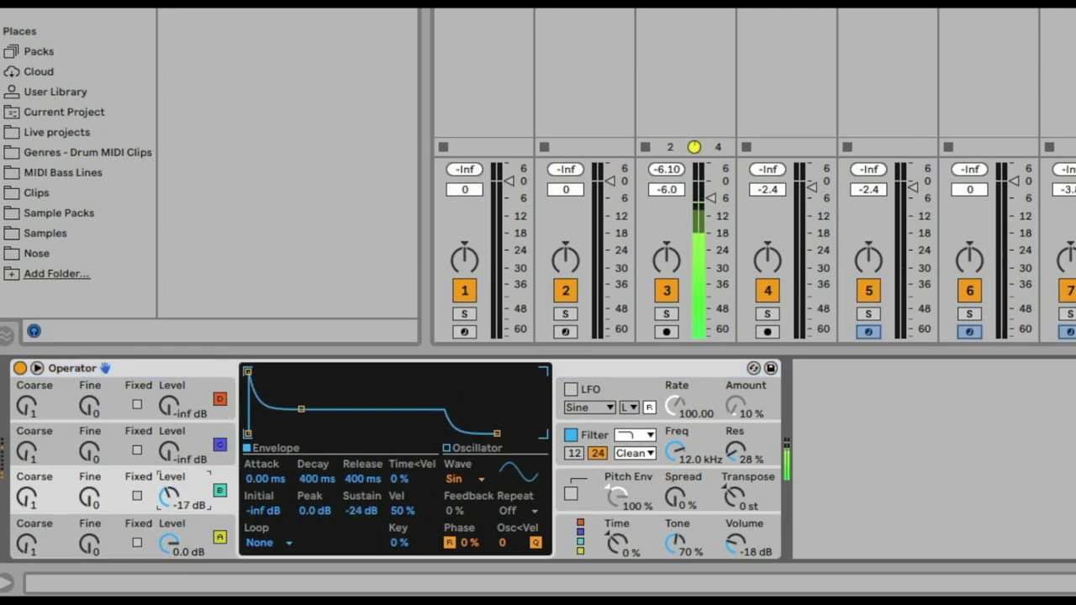
{"action": "left_click_drag", "start_coordinate": [618, 542], "coordinate": [618, 538]}
{"action": "left_click", "coordinate": [570, 496]}
{"action": "left_click", "coordinate": [571, 497]}
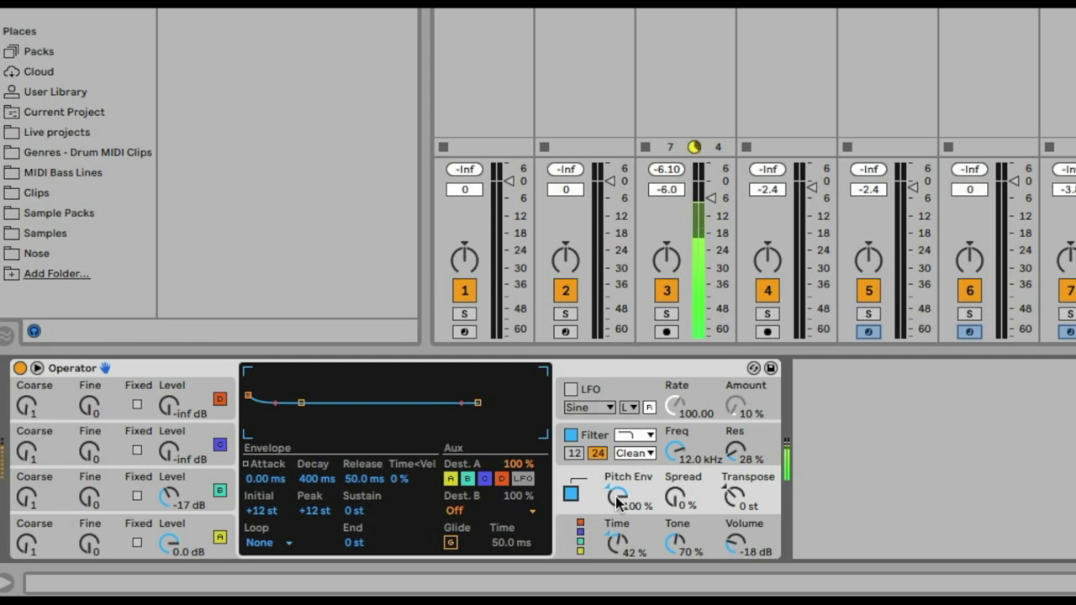
{"action": "left_click_drag", "start_coordinate": [618, 502], "coordinate": [619, 517]}
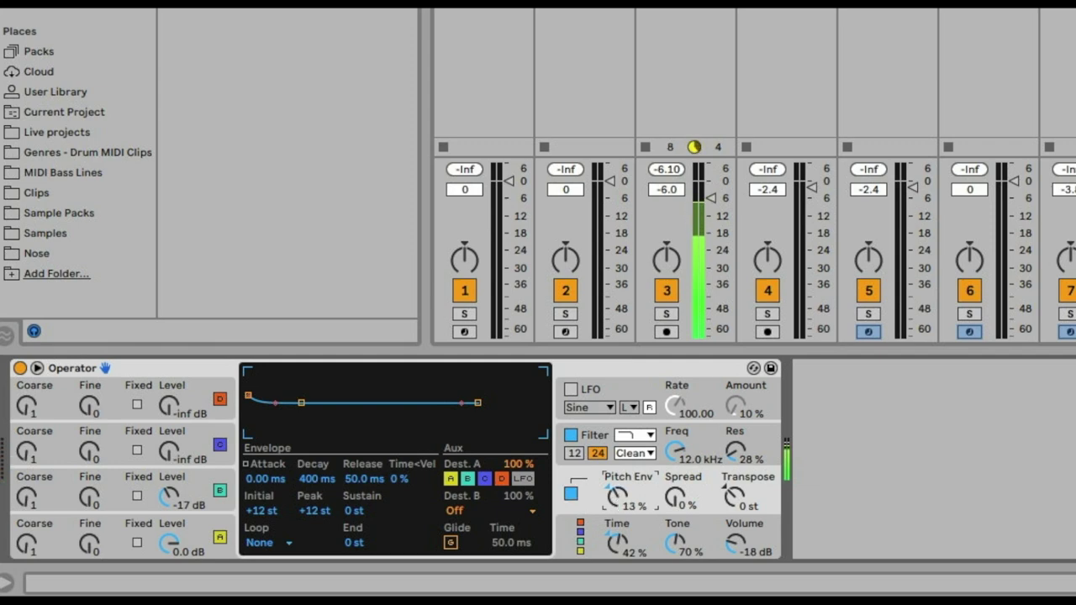
{"action": "left_click", "coordinate": [117, 530]}
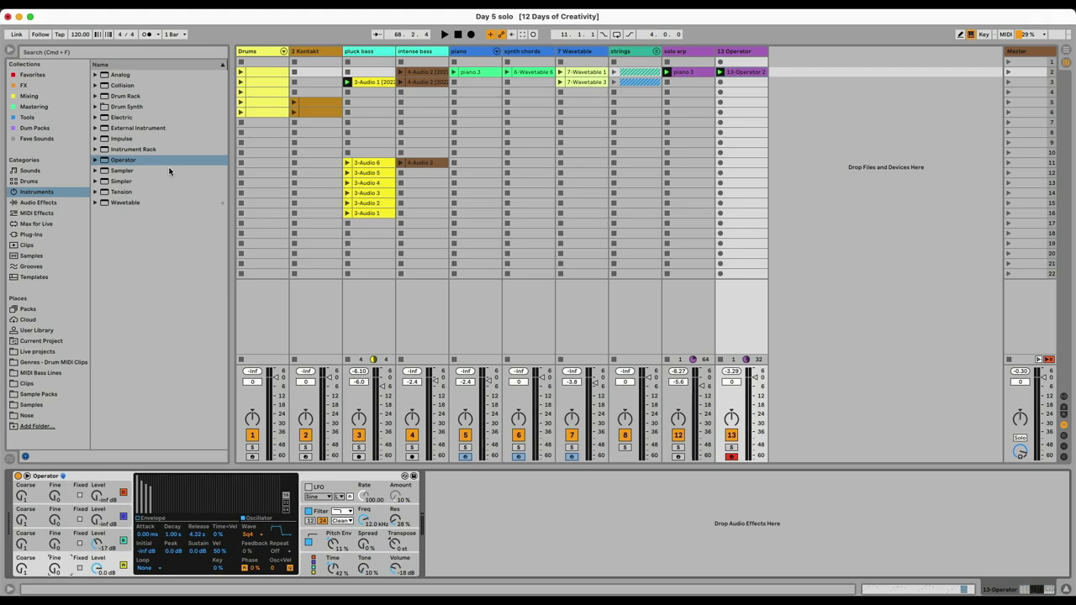
- Load Wavetable on track 13 with the 5th Brutal wavetable, 23% fold and Shimmer unison
{"action": "double_click", "coordinate": [125, 203]}
{"action": "key", "text": "space"}
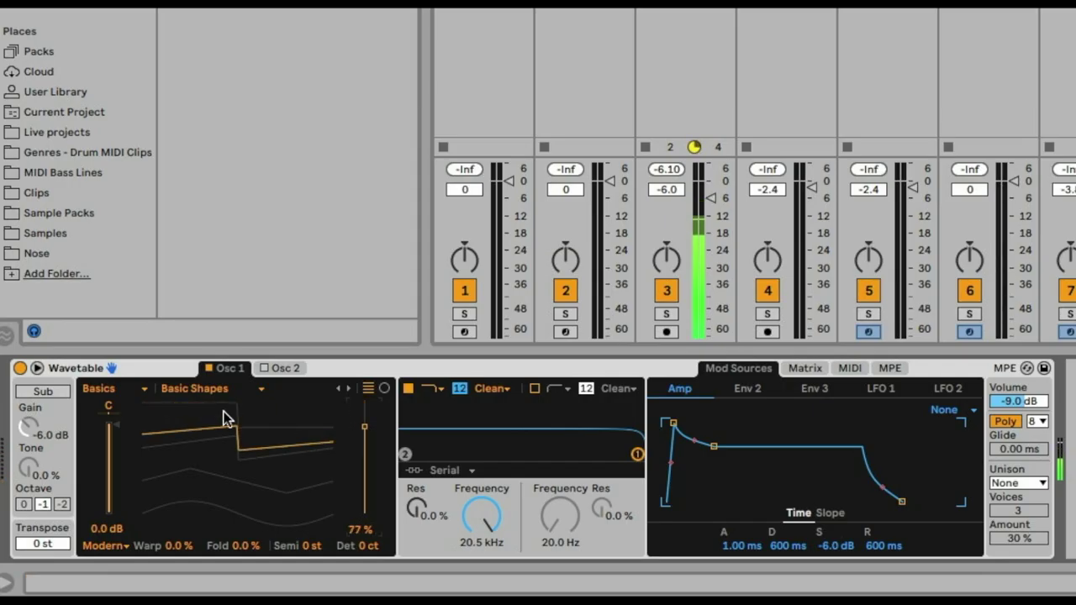
{"action": "left_click", "coordinate": [99, 489]}
{"action": "left_click", "coordinate": [206, 230]}
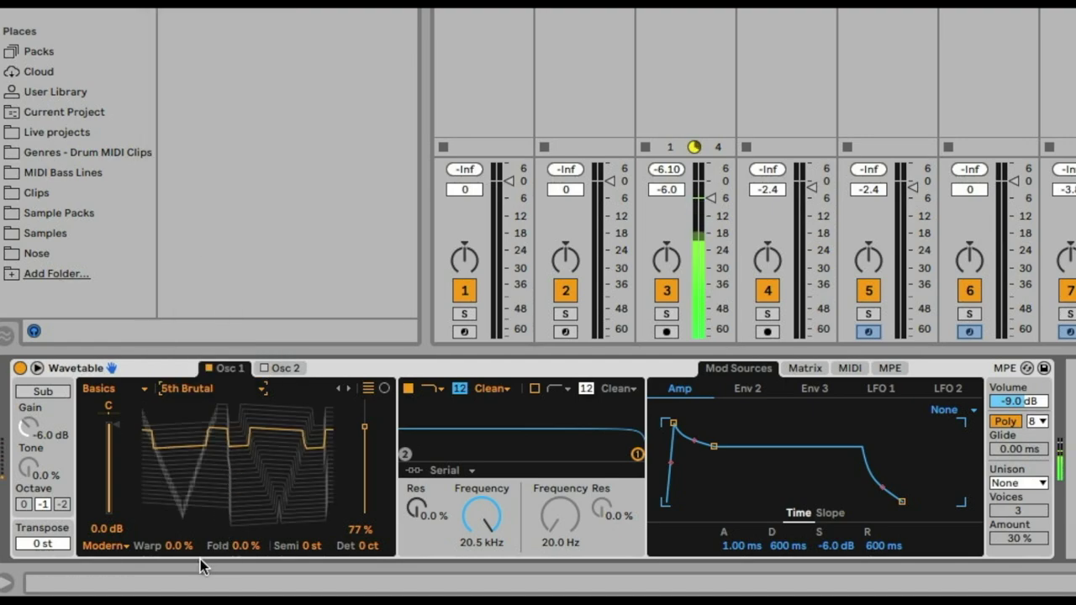
{"action": "mouse_move", "coordinate": [233, 546]}
{"action": "left_mouse_down"}
{"action": "mouse_move", "coordinate": [233, 513]}
{"action": "mouse_move", "coordinate": [233, 527]}
{"action": "left_mouse_up"}
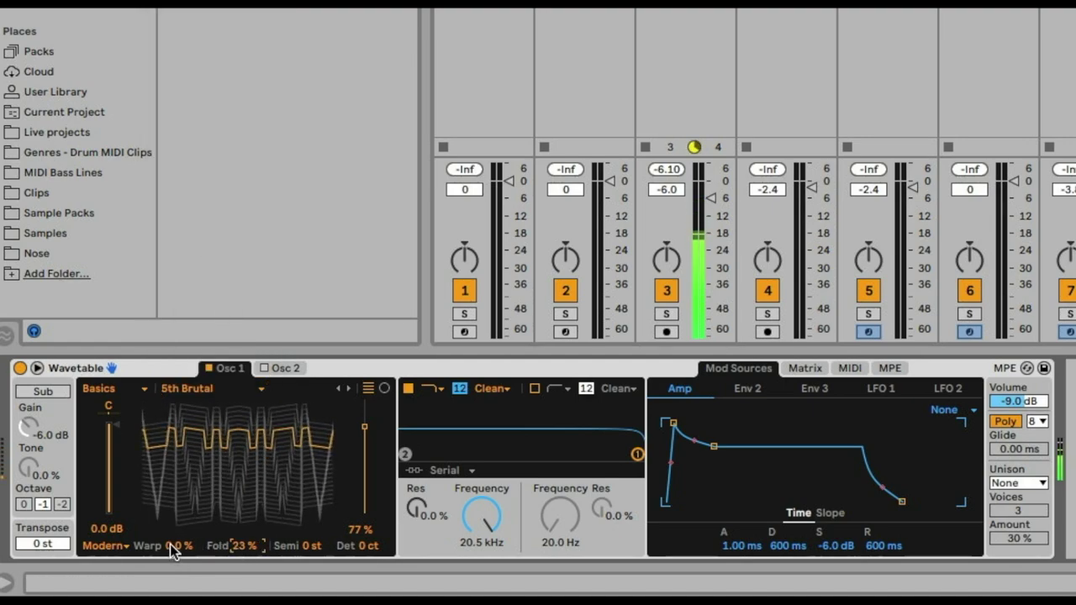
{"action": "left_click_drag", "start_coordinate": [170, 544], "coordinate": [170, 517]}
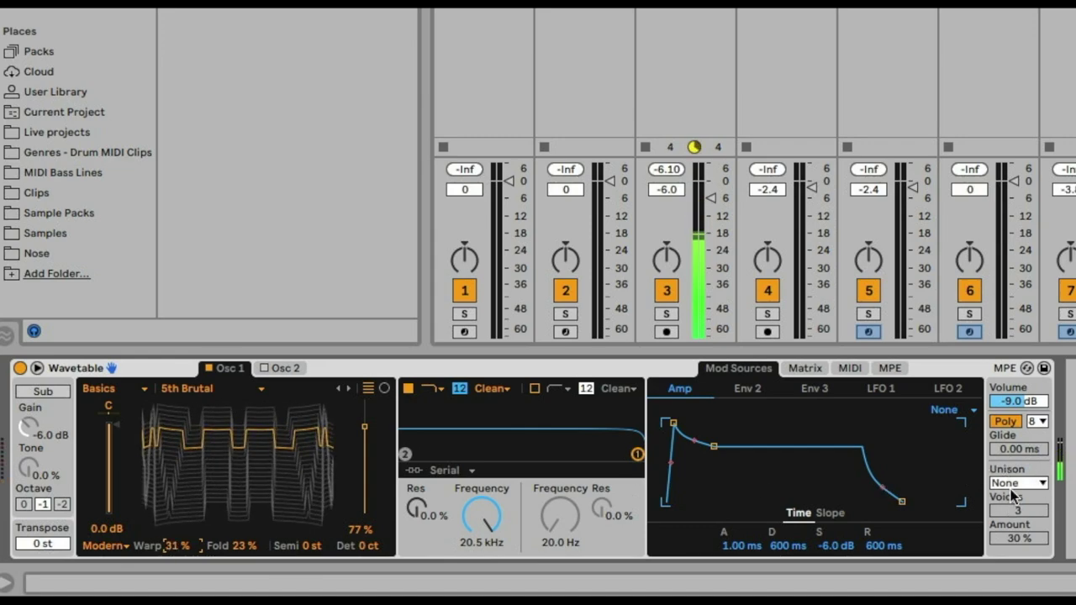
{"action": "left_click", "coordinate": [1019, 483]}
{"action": "left_click", "coordinate": [1030, 407]}
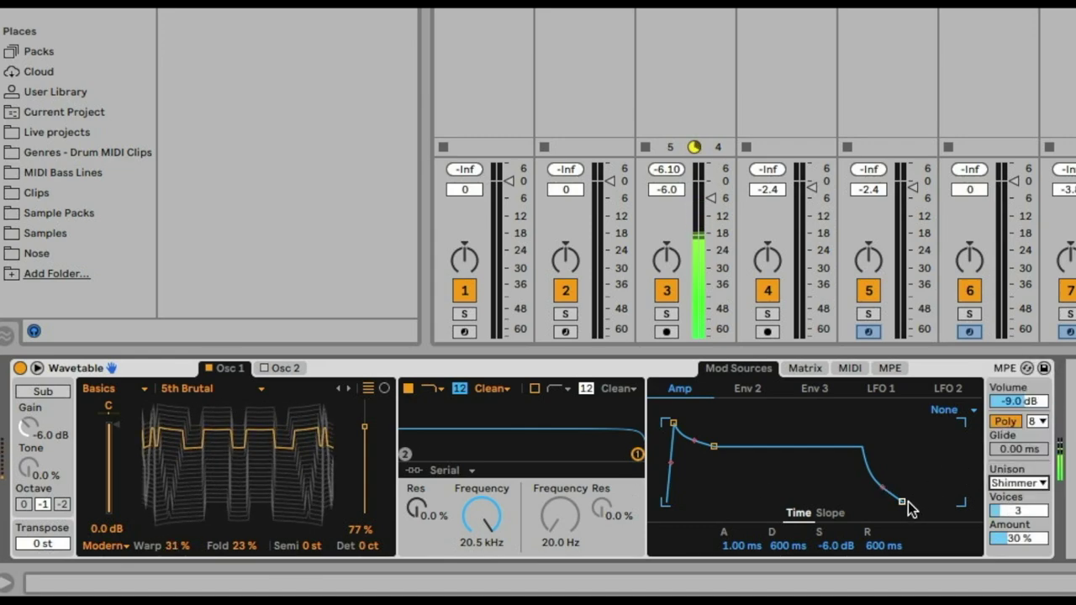
- Set amp decay 3.16 s and release 1.25 s, zero the warp, add filter resonance, and insert Delay
{"action": "left_click_drag", "start_coordinate": [903, 502], "coordinate": [935, 501]}
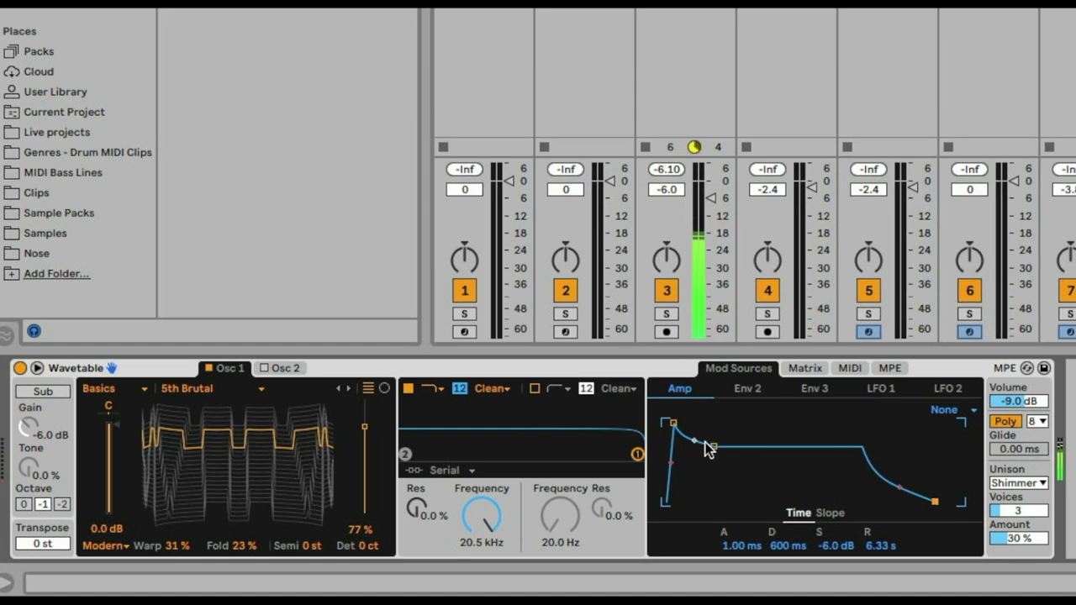
{"action": "left_click_drag", "start_coordinate": [705, 443], "coordinate": [732, 423]}
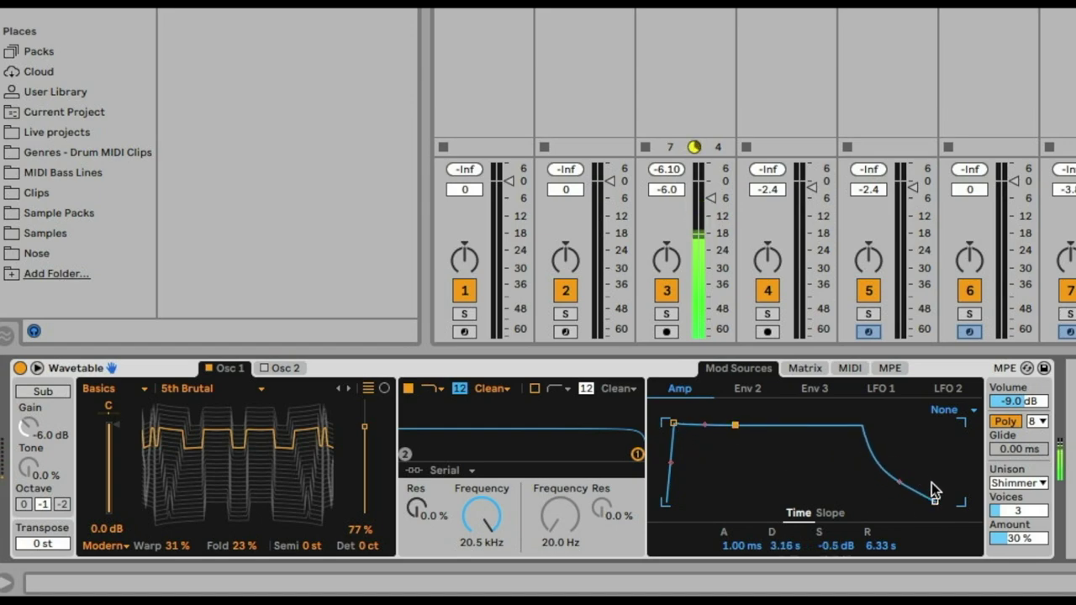
{"action": "left_click_drag", "start_coordinate": [933, 496], "coordinate": [912, 504]}
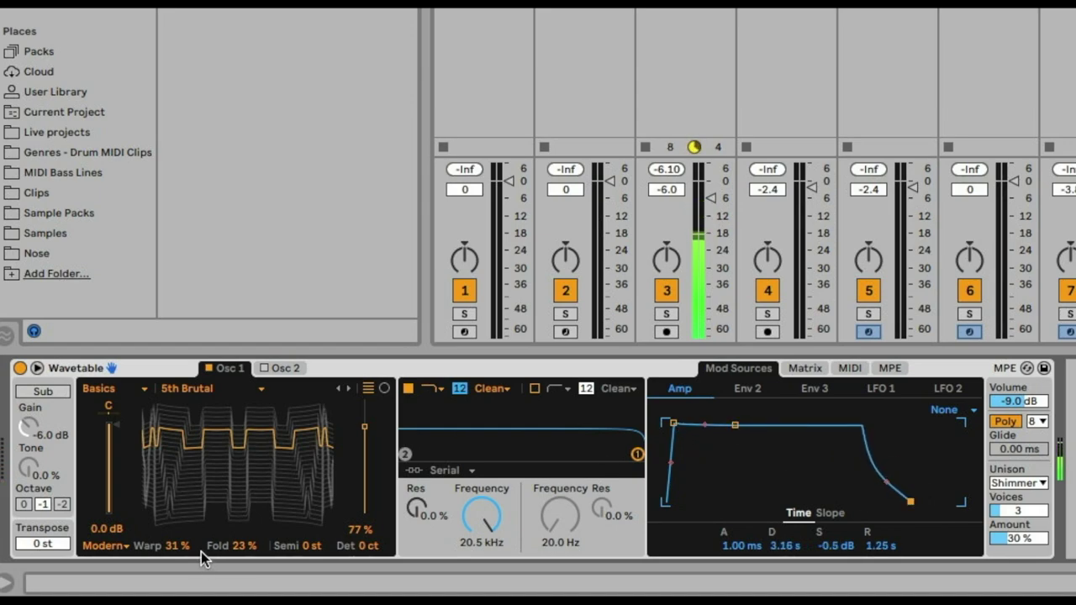
{"action": "left_click_drag", "start_coordinate": [176, 546], "coordinate": [176, 567]}
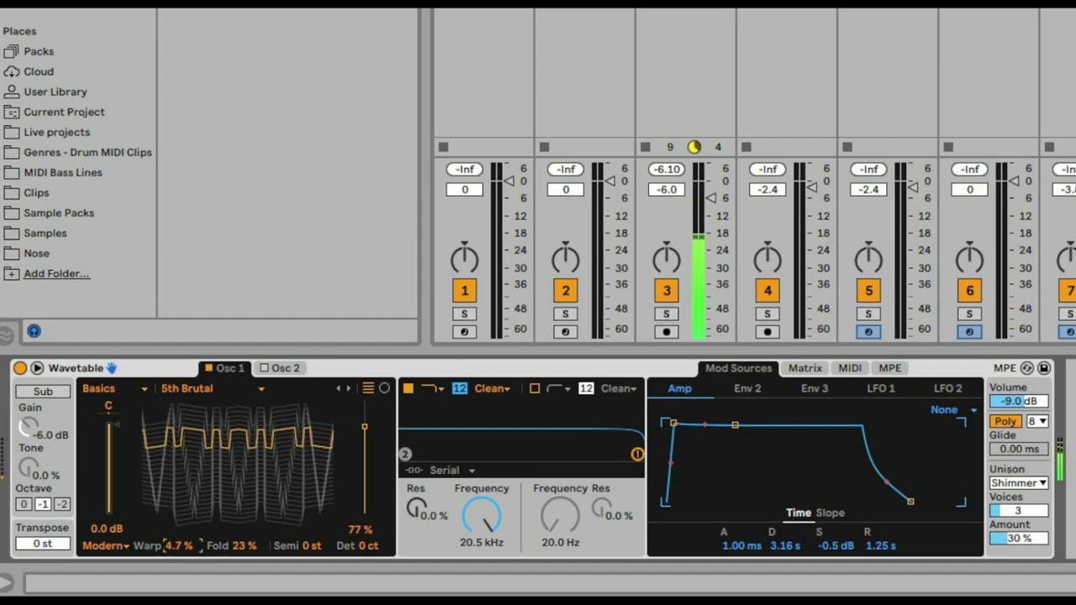
{"action": "key", "text": "Delete"}
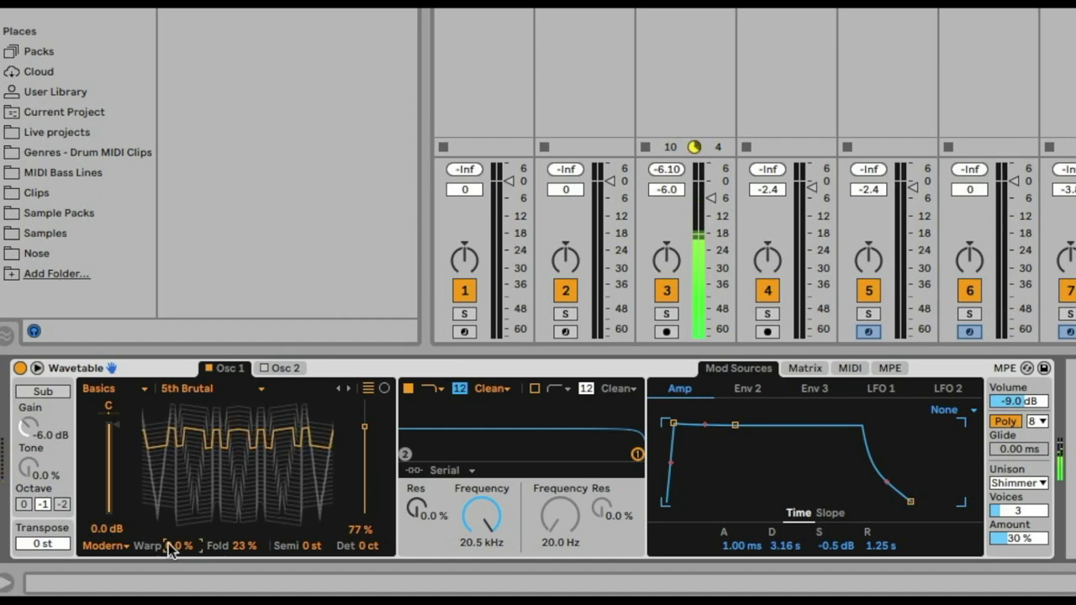
{"action": "left_click_drag", "start_coordinate": [639, 454], "coordinate": [575, 434]}
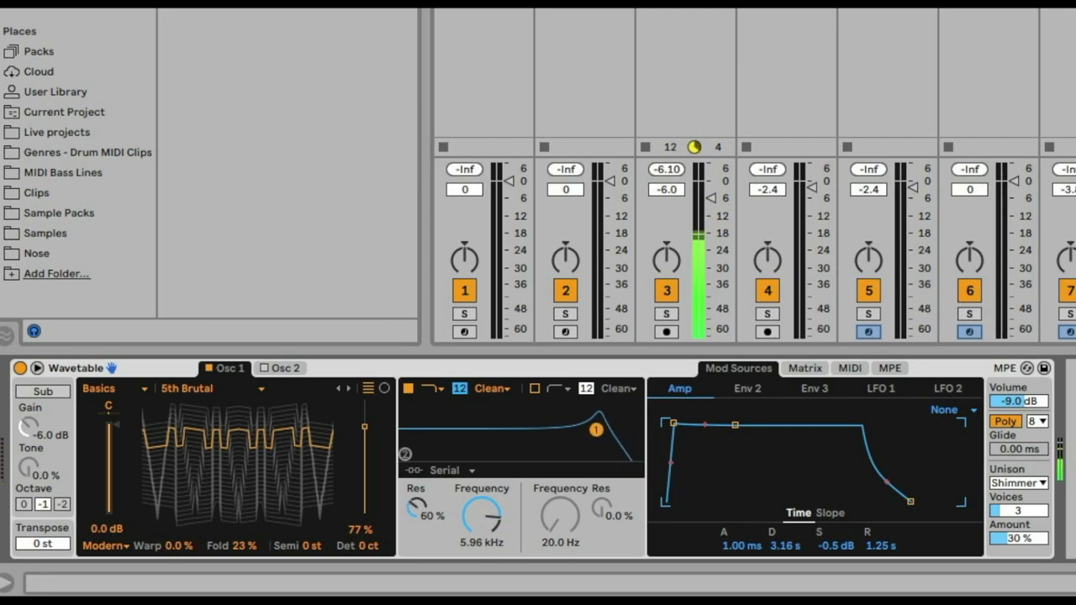
{"action": "left_click_drag", "start_coordinate": [124, 96], "coordinate": [586, 542]}
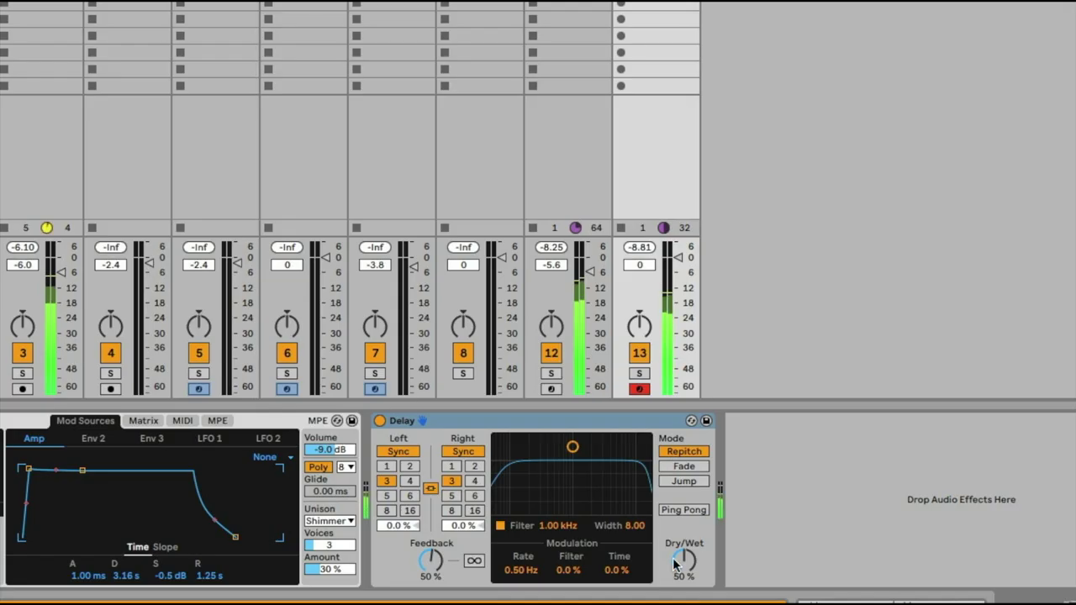
- Switch the solo track's Delay to ping-pong, raise its mix to 55% and trim feedback slightly
{"action": "left_click", "coordinate": [759, 530]}
{"action": "left_click_drag", "start_coordinate": [759, 559], "coordinate": [758, 556]}
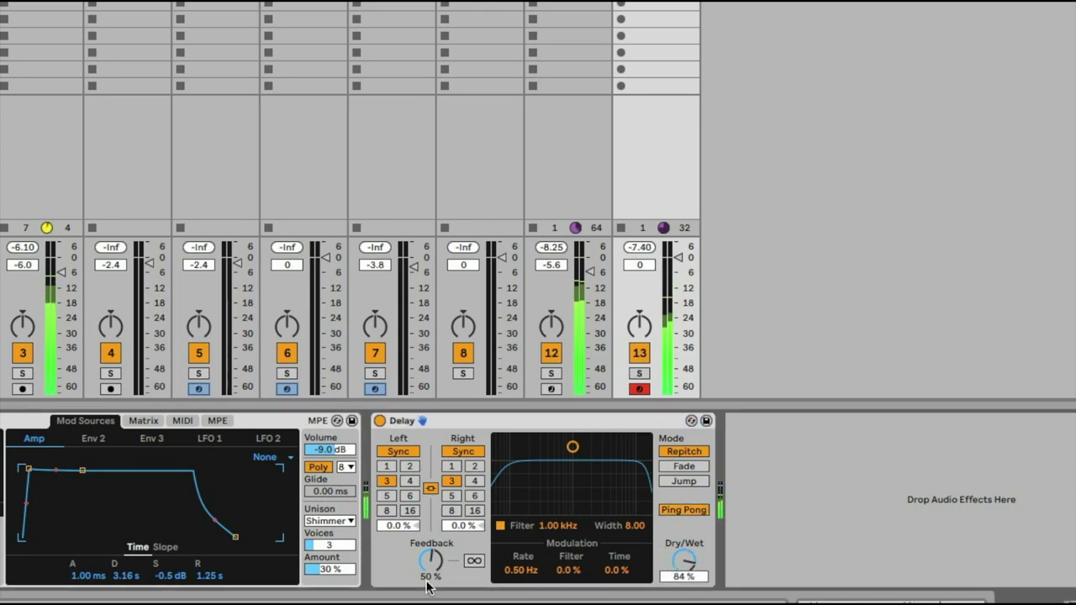
{"action": "left_click_drag", "start_coordinate": [426, 581], "coordinate": [426, 587]}
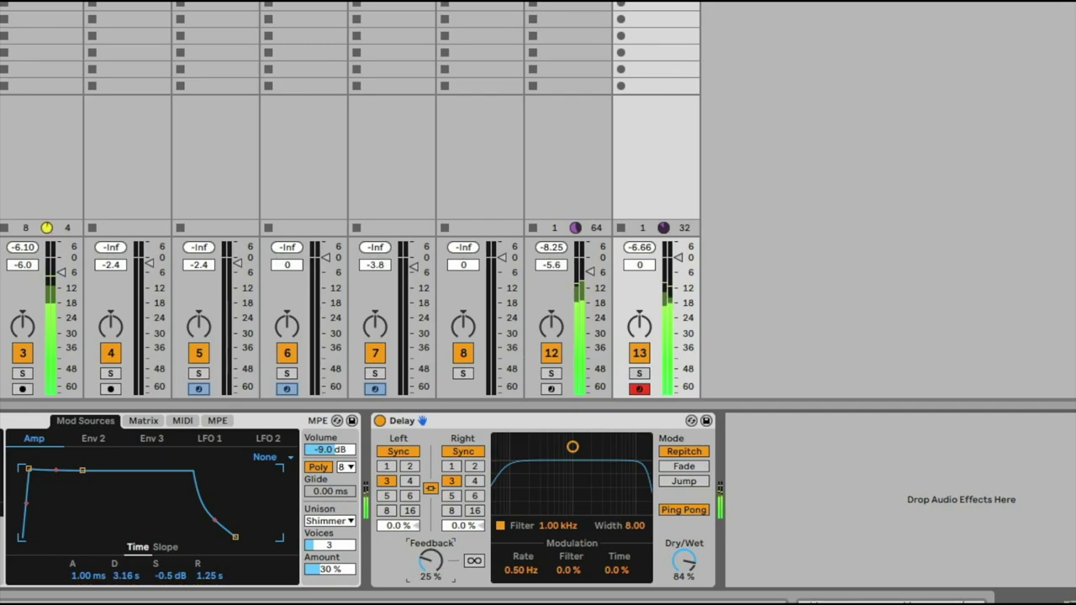
{"action": "key", "text": "shift+Tab"}
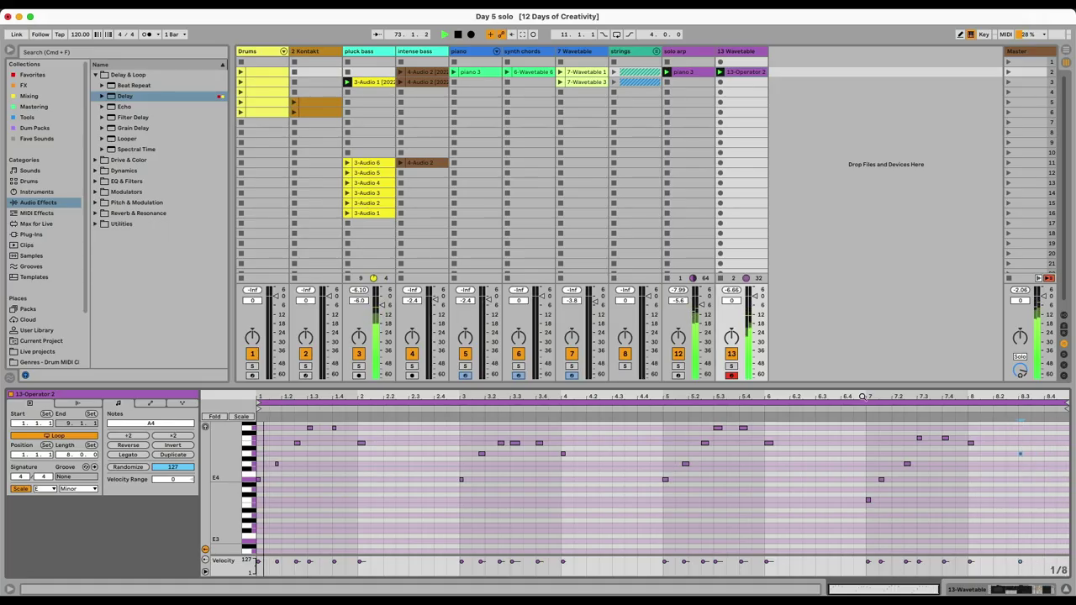
{"action": "key", "text": "shift+Tab"}
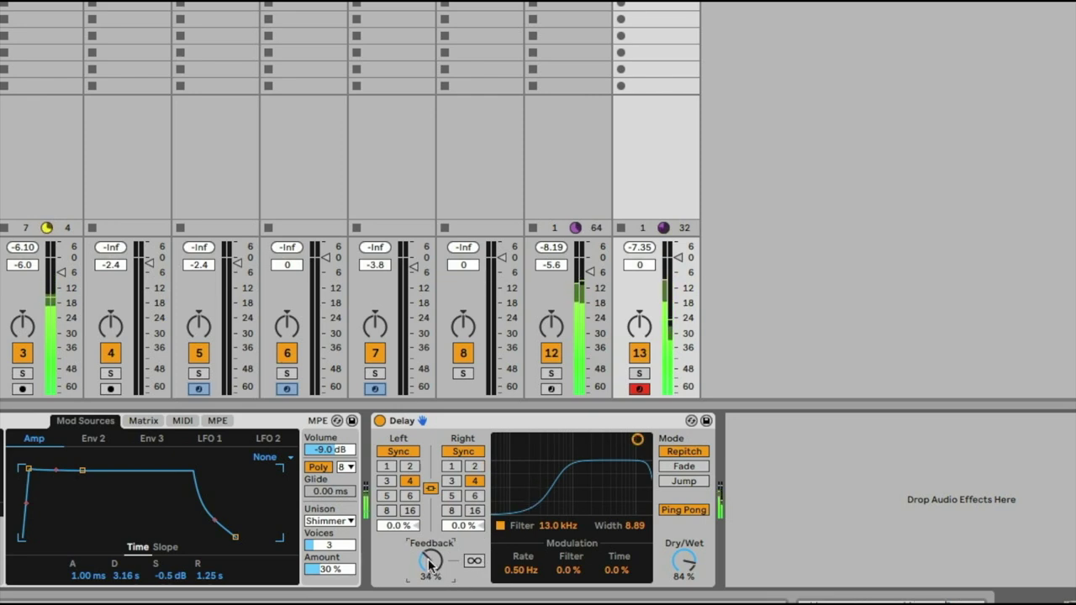
- Sync both Delay times to 8 steps and raise the feedback to roughly 51-58%
{"action": "left_click", "coordinate": [474, 468]}
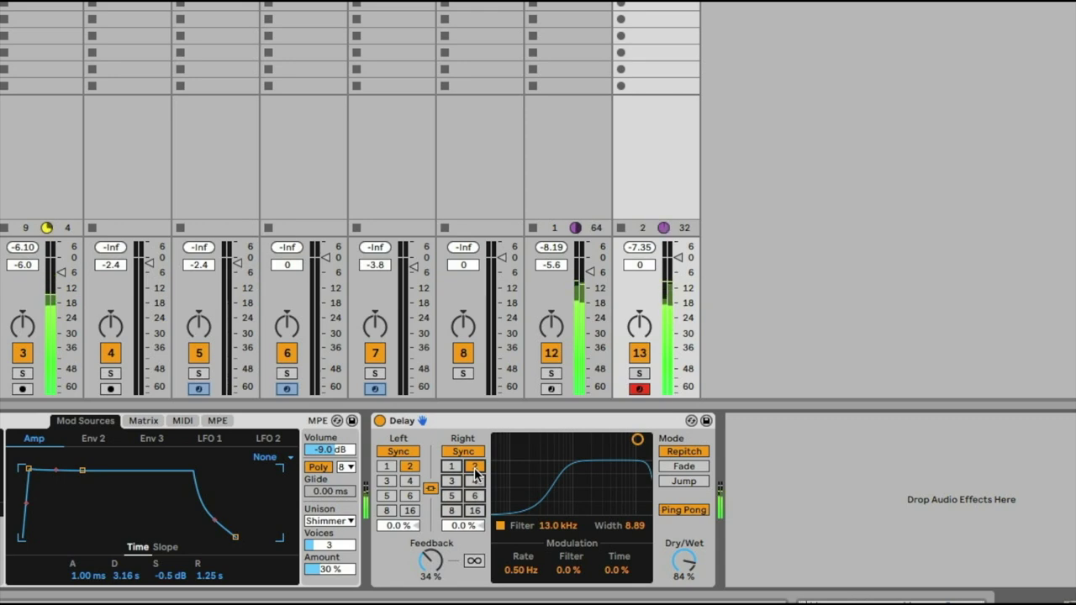
{"action": "left_click_drag", "start_coordinate": [441, 561], "coordinate": [440, 533]}
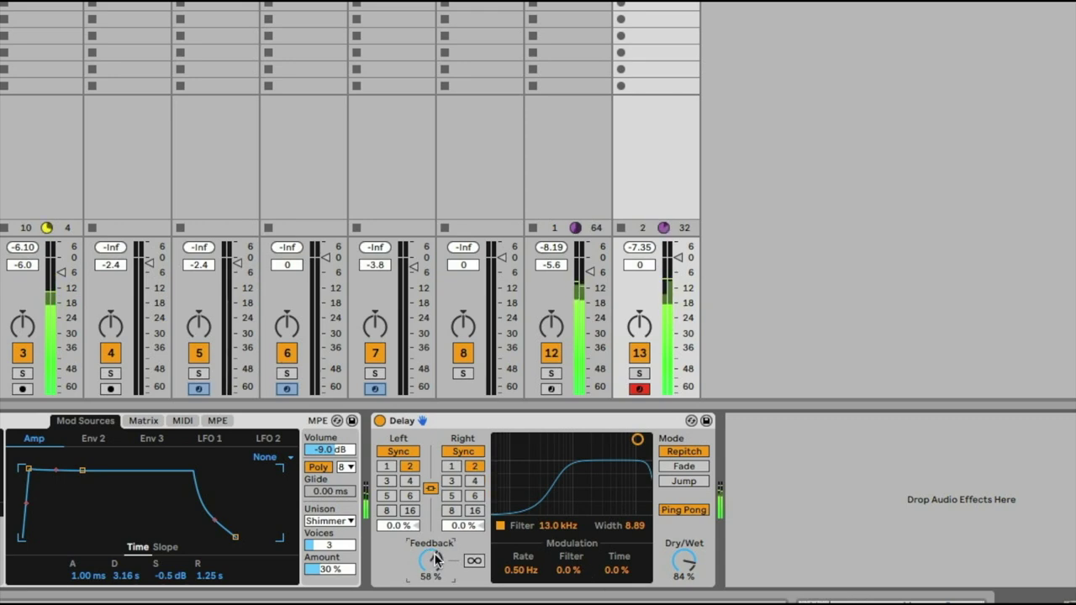
{"action": "left_click", "coordinate": [454, 512]}
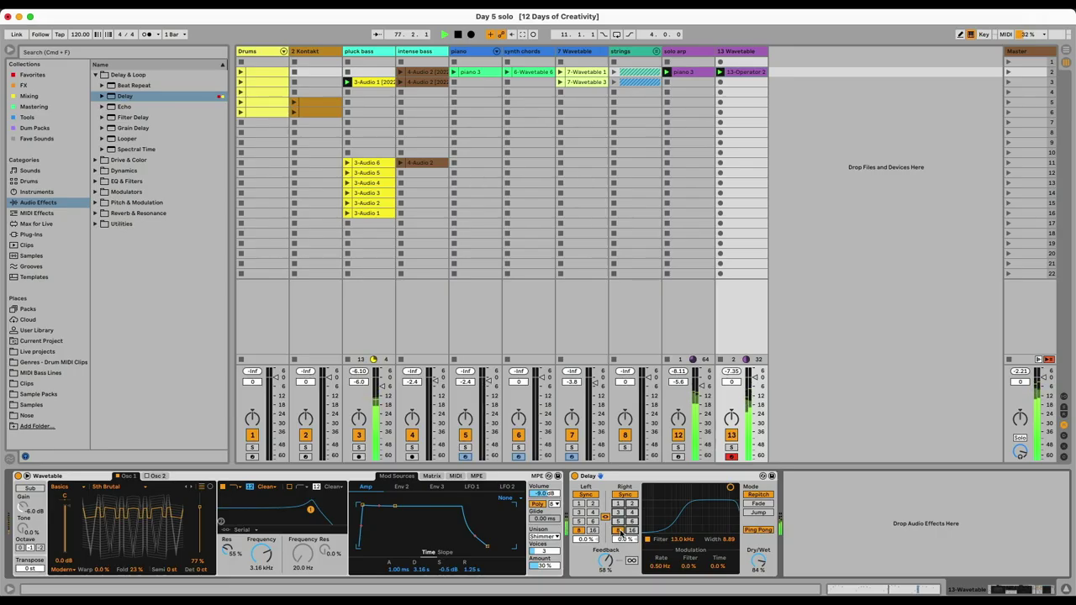
- Stop playback and insert a new audio track coloured magenta
{"action": "key", "text": "space"}
{"action": "left_click", "coordinate": [833, 139]}
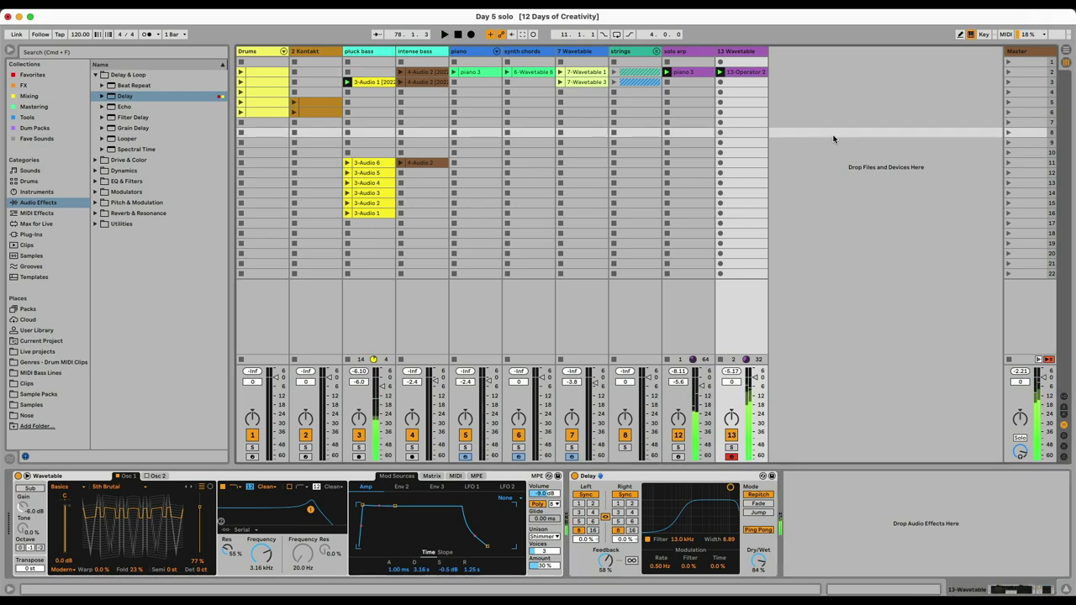
{"action": "key", "text": "super+t"}
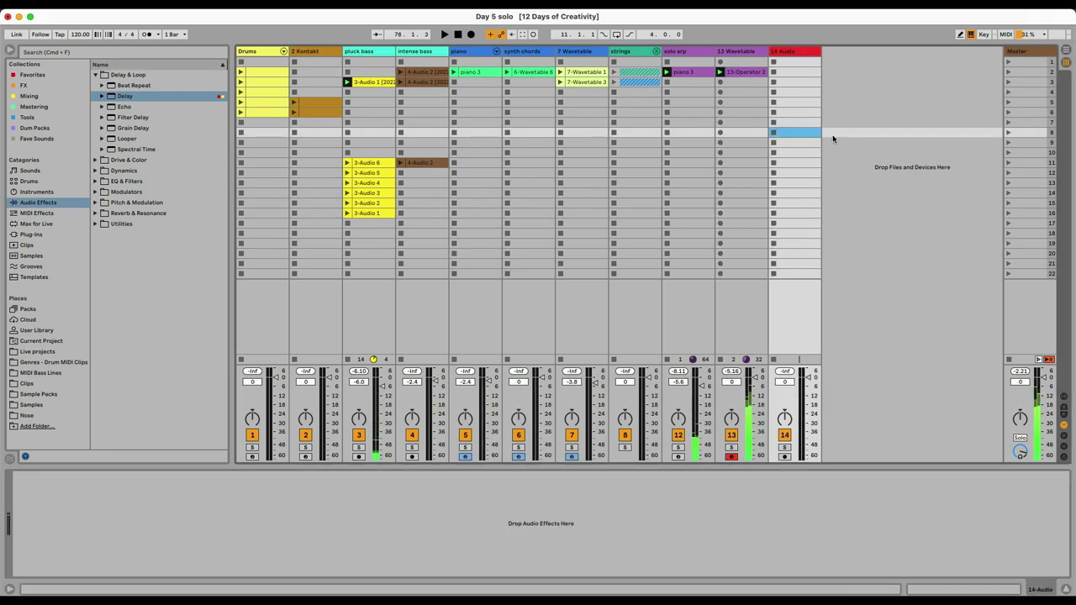
{"action": "right_click", "coordinate": [801, 56]}
{"action": "left_click", "coordinate": [924, 197]}
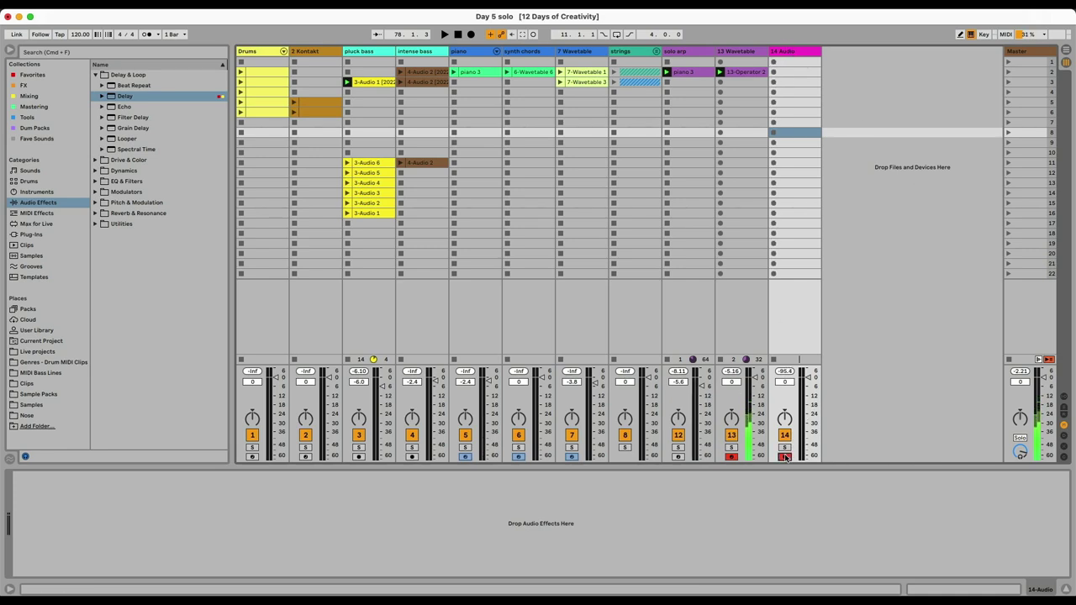
- Route the new audio track's input from solo 2, arm it and start recording
{"action": "left_click", "coordinate": [1064, 398]}
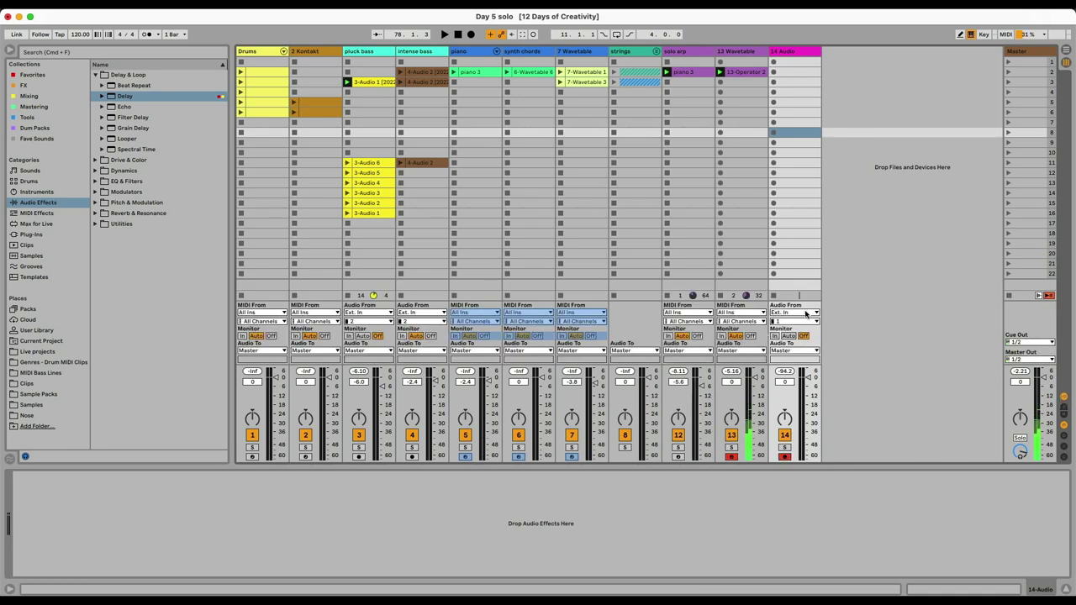
{"action": "left_click", "coordinate": [795, 312]}
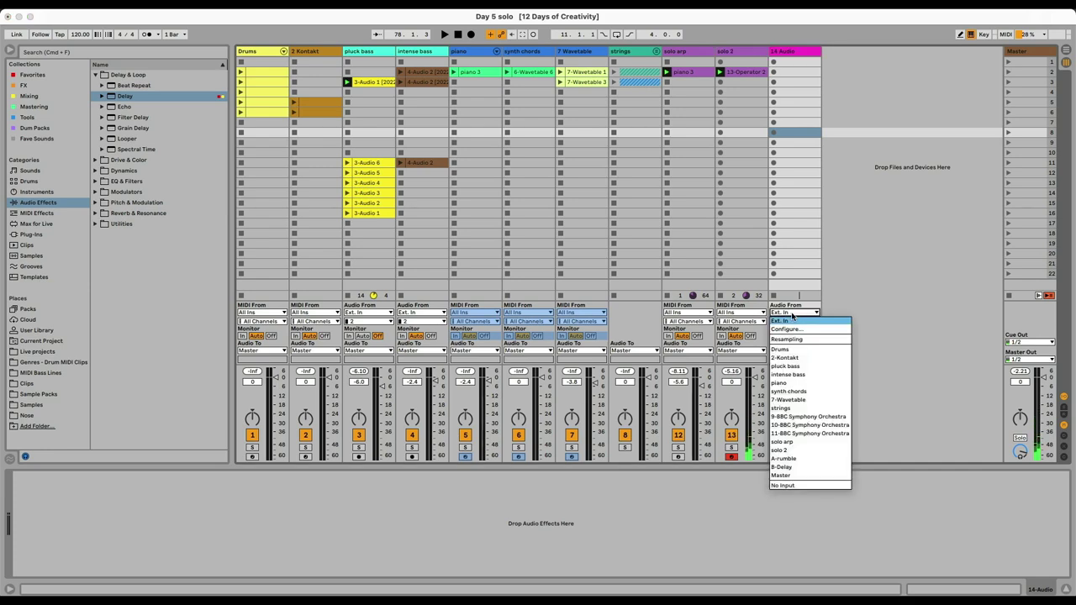
{"action": "left_click", "coordinate": [807, 450]}
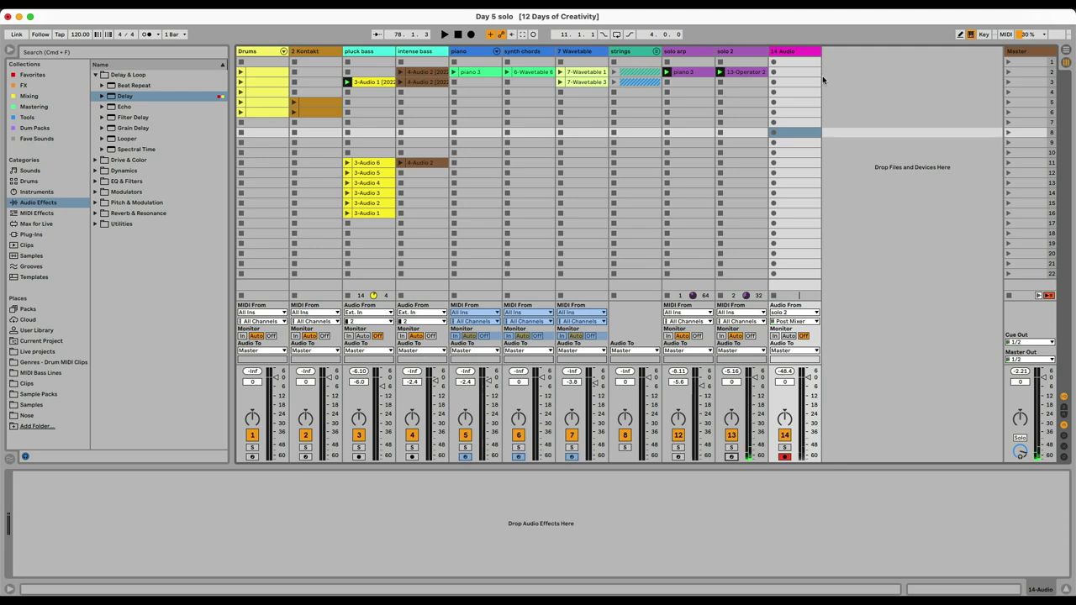
{"action": "left_click", "coordinate": [773, 71]}
{"action": "left_click", "coordinate": [741, 72]}
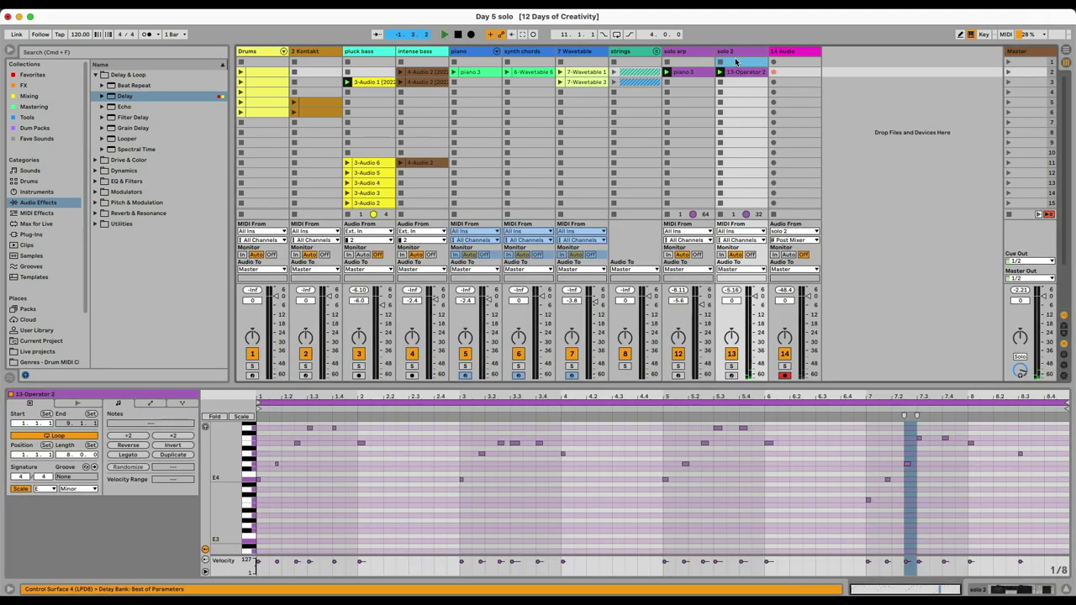
- Show the solo 2 clip and change the Delay times from 2 to 16
{"action": "left_click", "coordinate": [733, 50]}
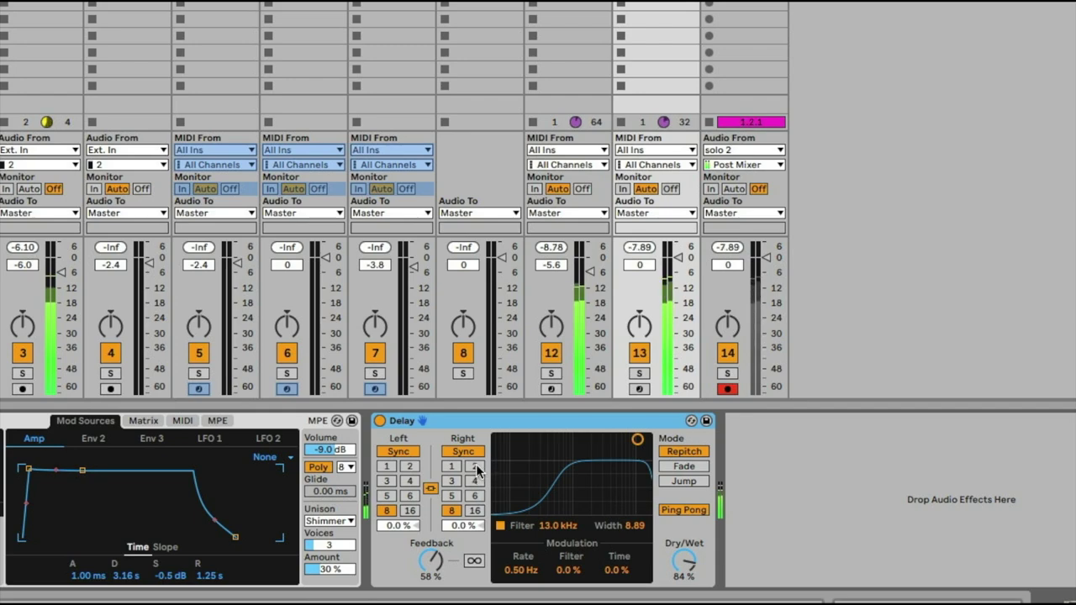
{"action": "left_click", "coordinate": [475, 468]}
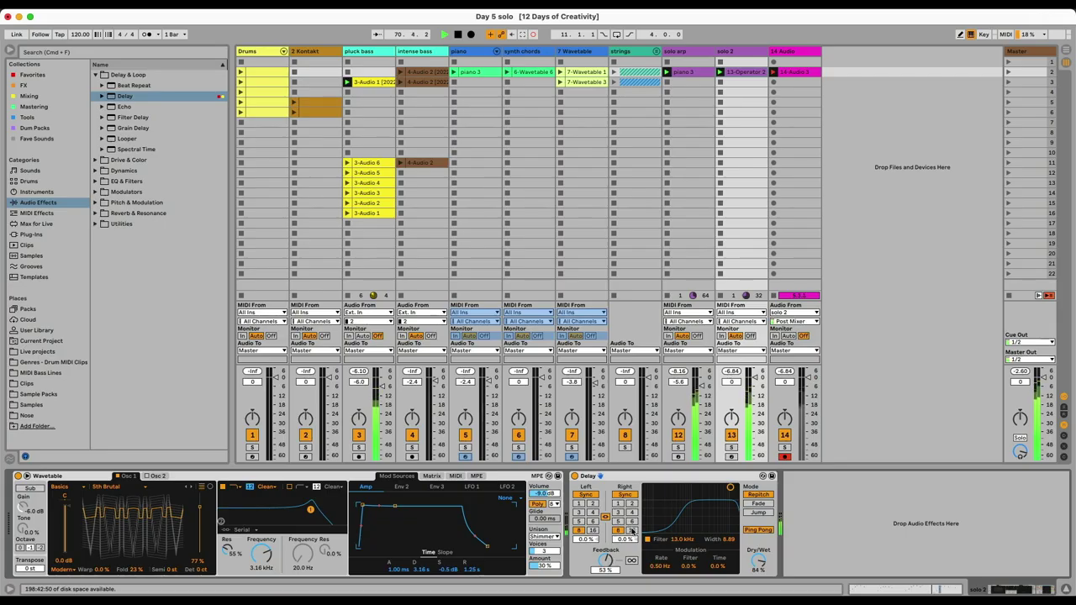
{"action": "left_click", "coordinate": [631, 531]}
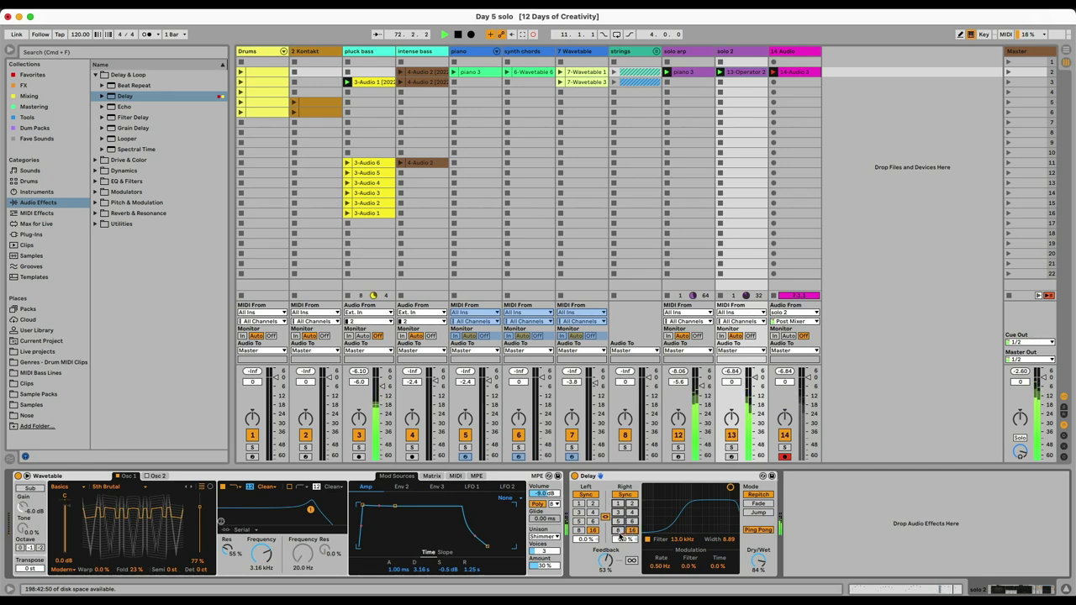
- Set the Delay times to 8 and play back the recorded audio clip
{"action": "left_click", "coordinate": [621, 531]}
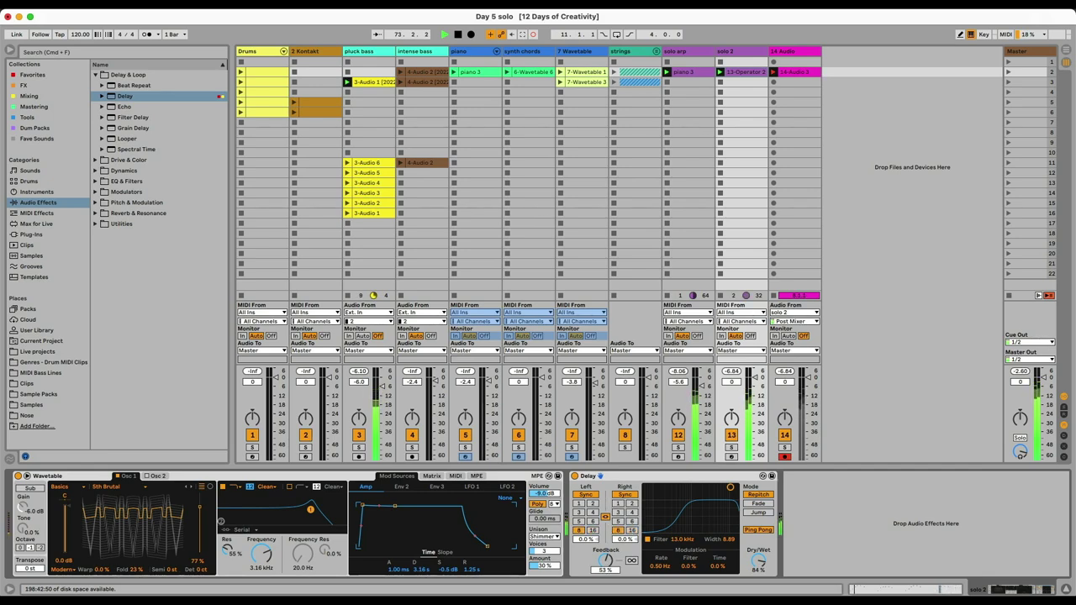
{"action": "left_click", "coordinate": [632, 531]}
{"action": "key", "text": "shift+Tab"}
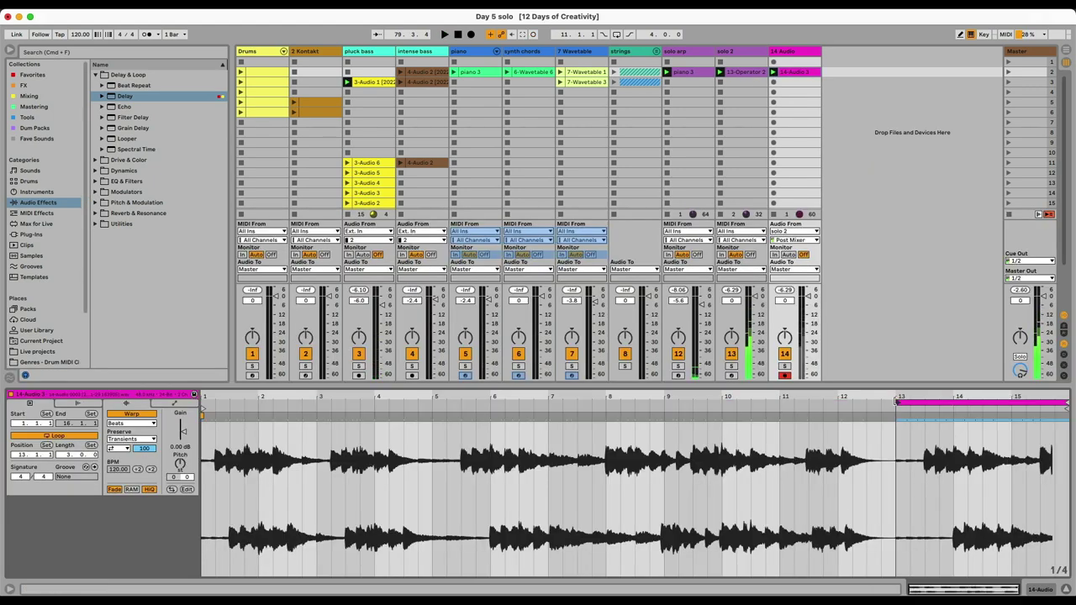
{"action": "left_click", "coordinate": [896, 406]}
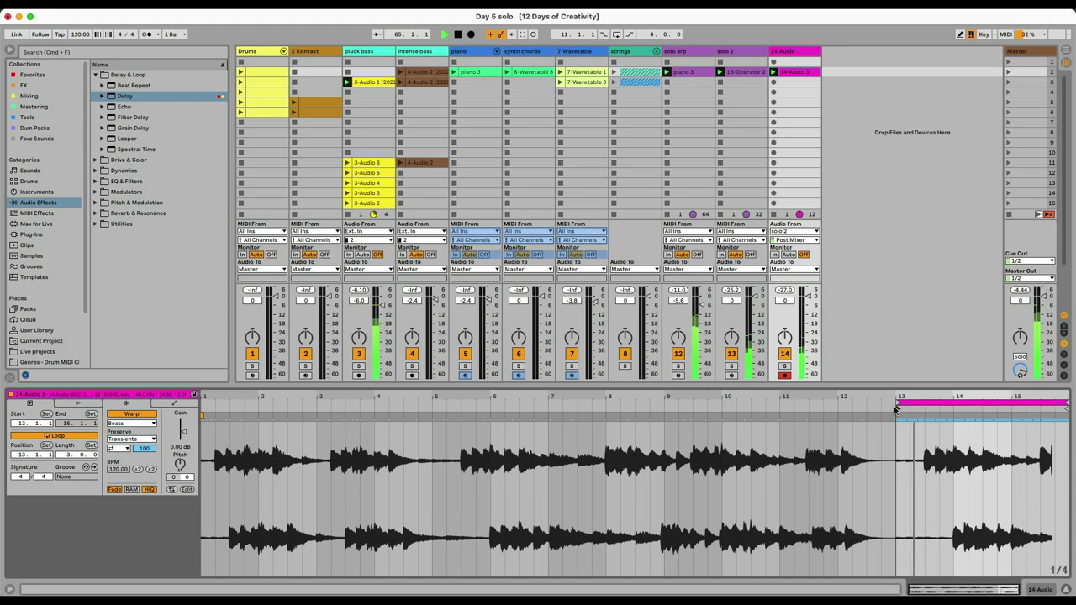
- Delete the original solo 2 MIDI track and set the audio clip length to 8 bars
{"action": "left_click", "coordinate": [740, 51]}
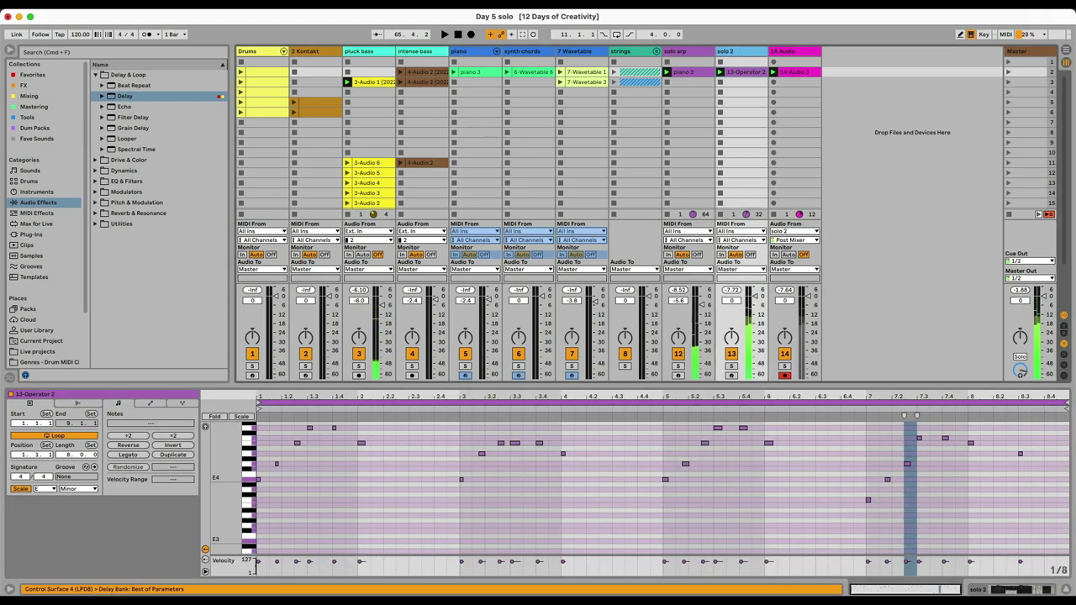
{"action": "key", "text": "Delete"}
{"action": "right_click", "coordinate": [740, 51]}
{"action": "left_click", "coordinate": [799, 204]}
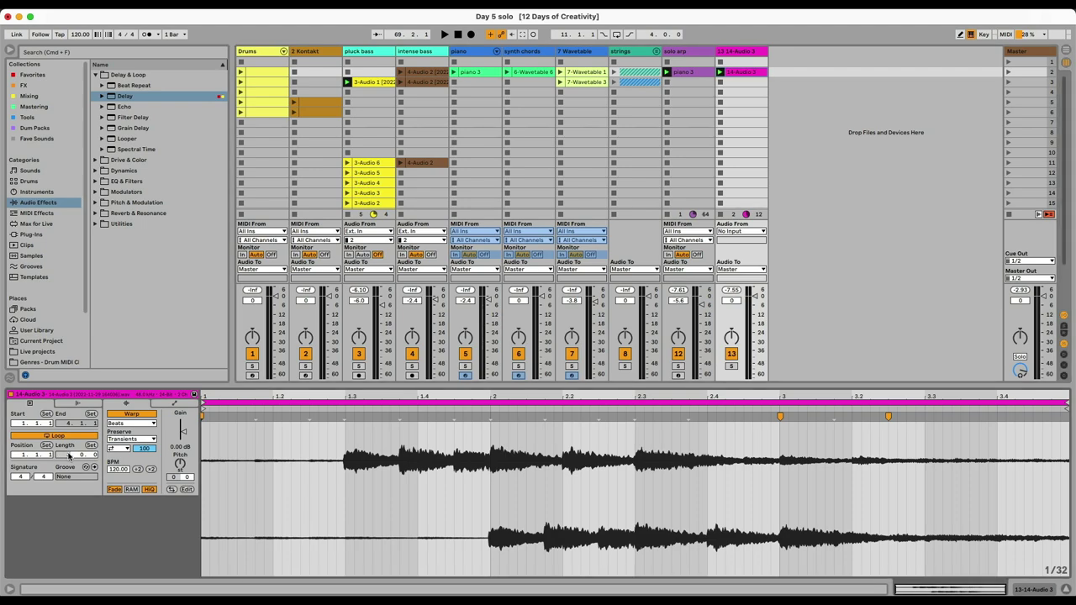
{"action": "type", "text": "8"}
{"action": "key", "text": "Return"}
{"action": "key", "text": "space"}
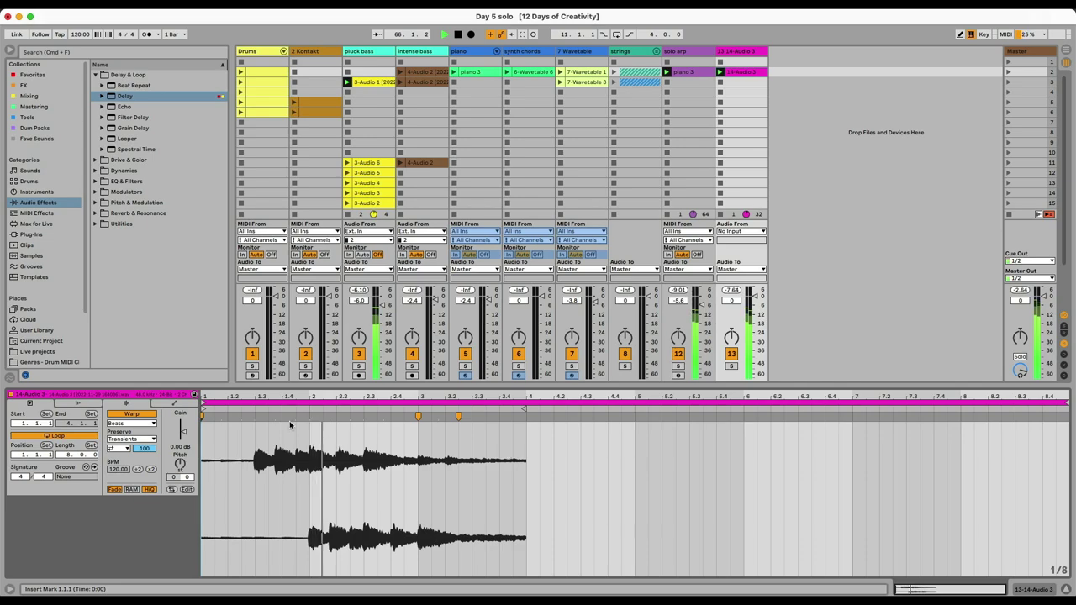
- Rename the audio track to 'solo 2' with Cmd+R
{"action": "left_click", "coordinate": [748, 54]}
{"action": "key", "text": "super+r"}
{"action": "type", "text": "solo 2"}
{"action": "key", "text": "Return"}
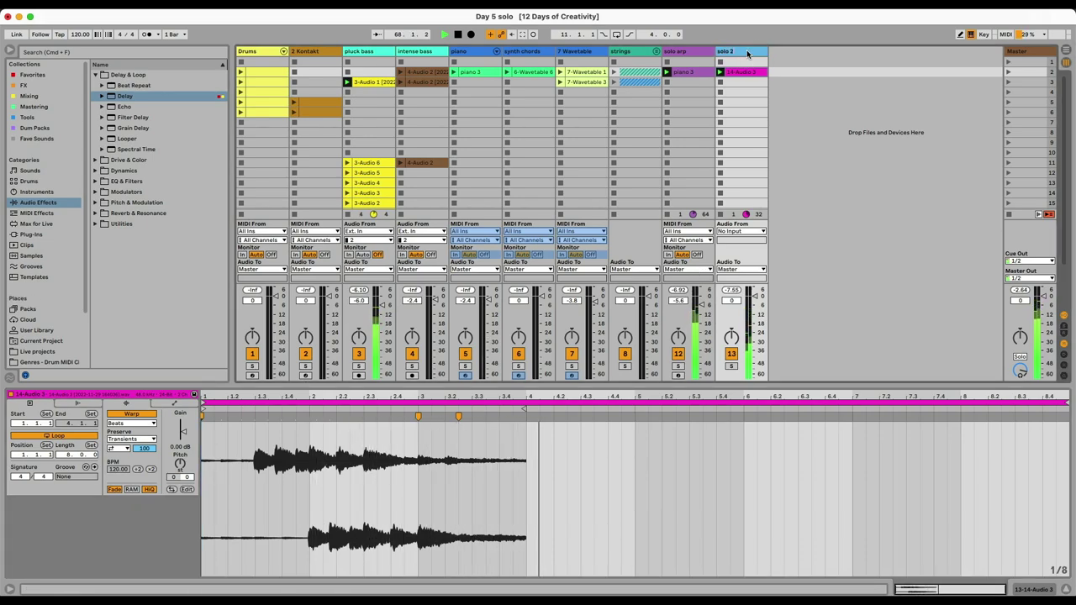
- Recolour the audio clip, then review the Drums and 7-Wavetable 1 clips
{"action": "right_click", "coordinate": [741, 80]}
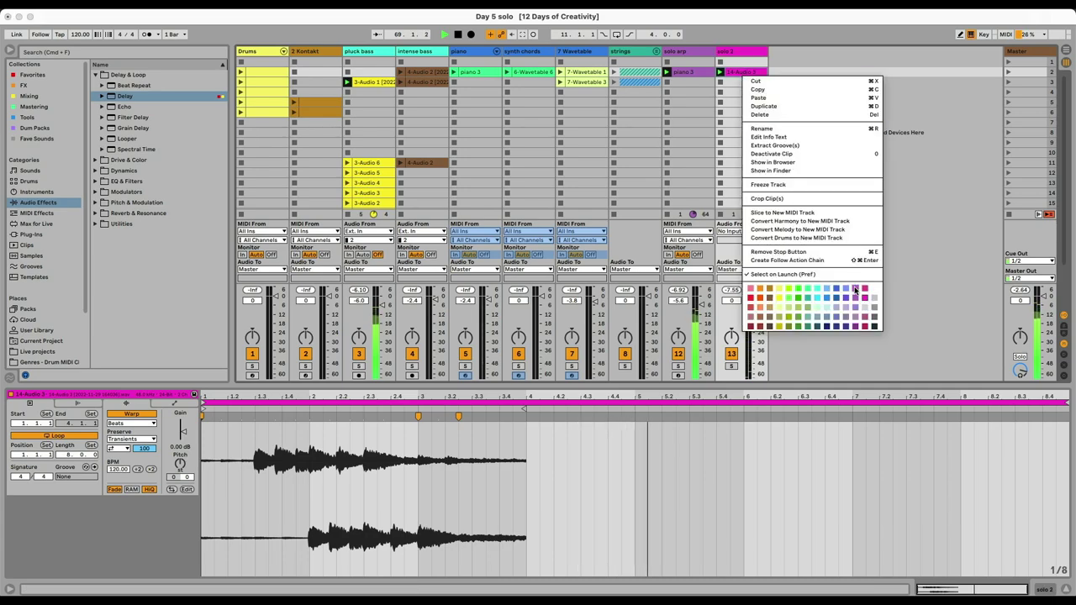
{"action": "left_click", "coordinate": [826, 127]}
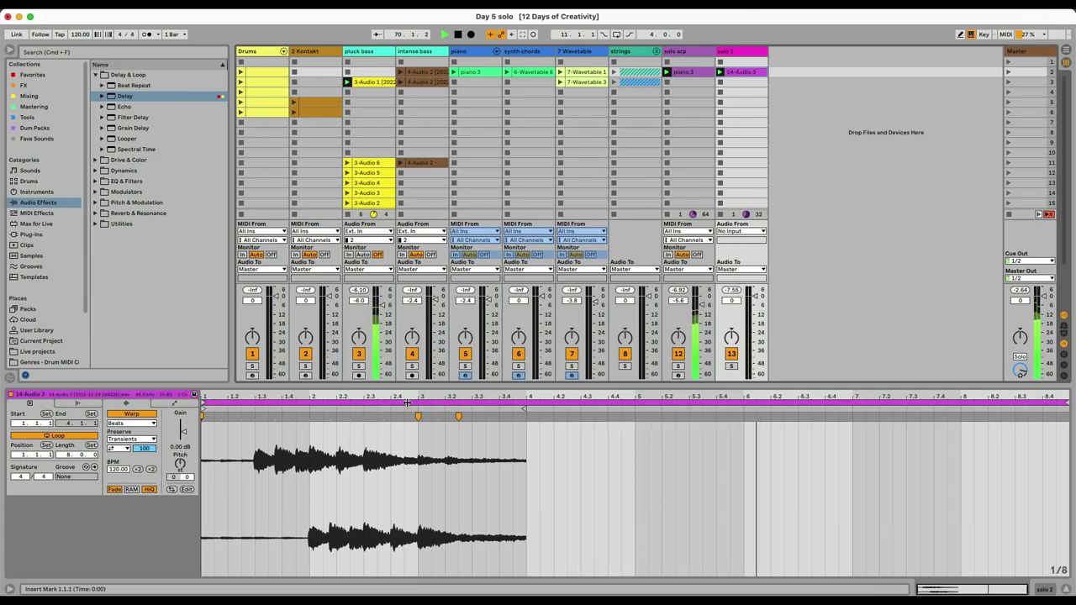
{"action": "left_click", "coordinate": [263, 72]}
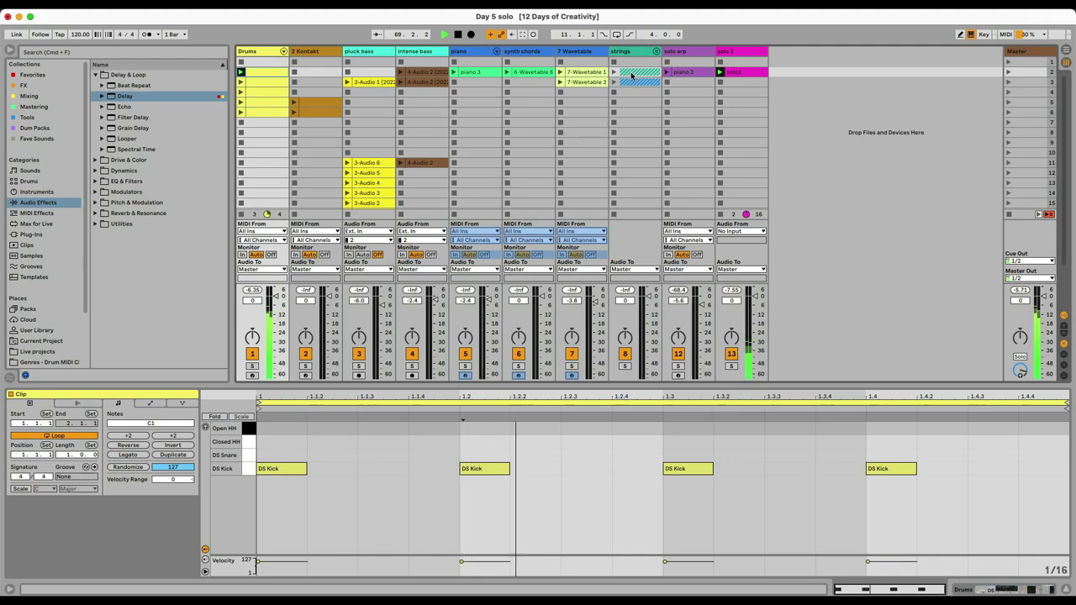
{"action": "left_click", "coordinate": [561, 73]}
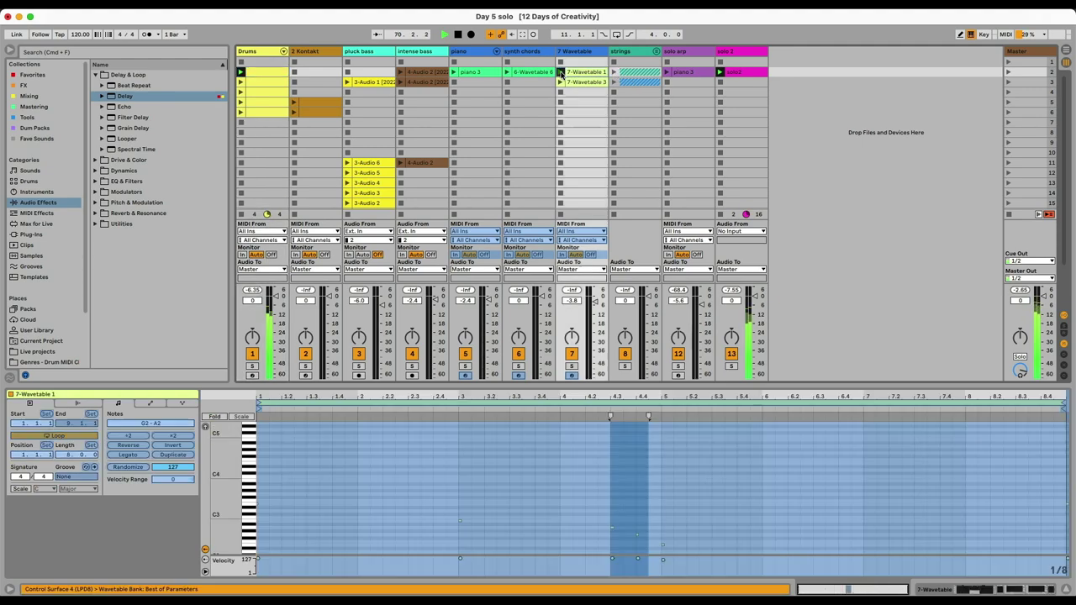